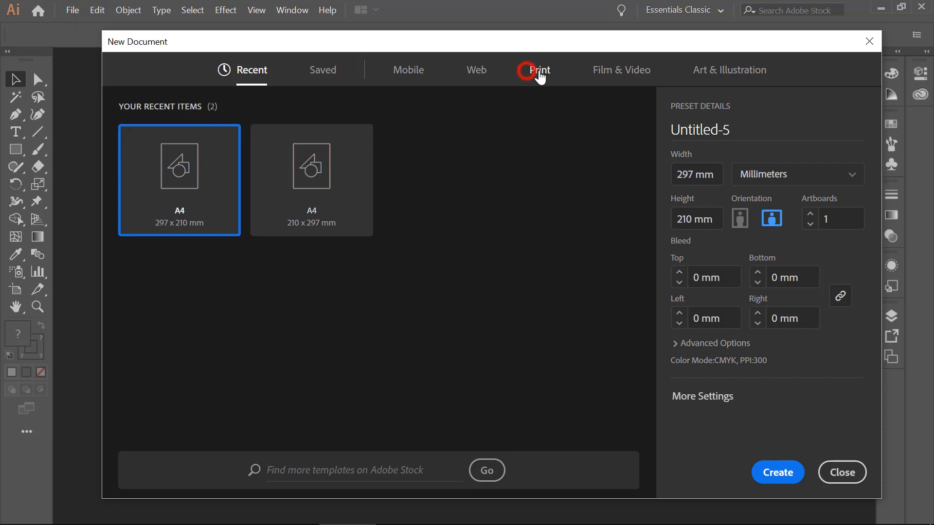
Step: Create a new A4 print document in landscape orientation
left_click(311, 203)
left_click(772, 219)
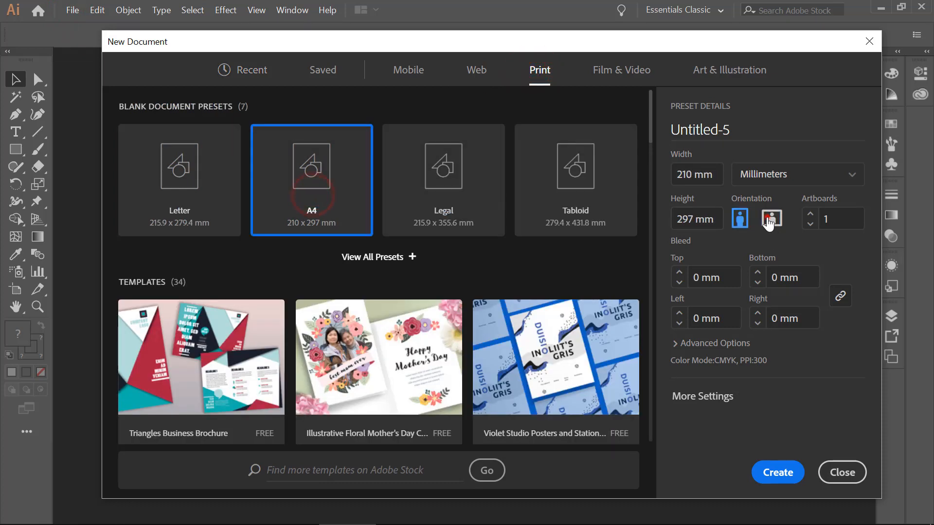
left_click(777, 475)
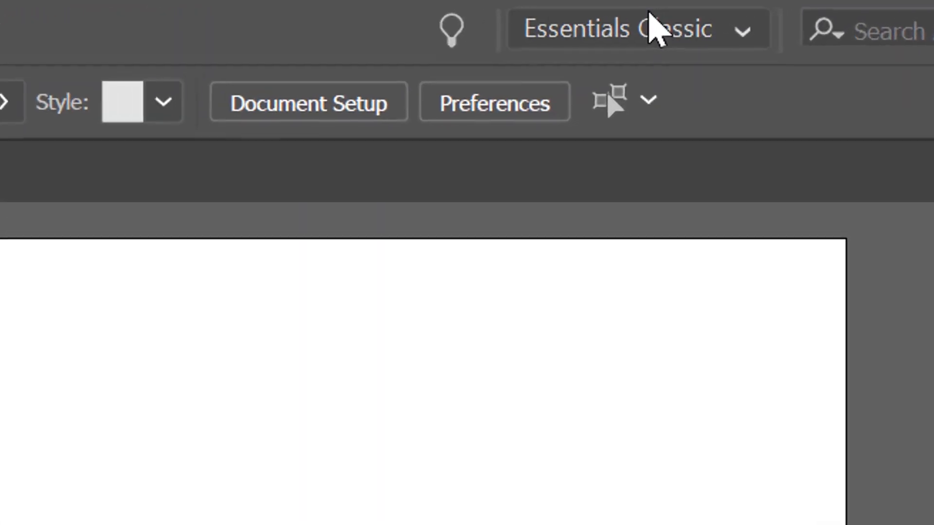
Step: Switch the workspace to Painting and fit the artboard in the window
left_click(687, 8)
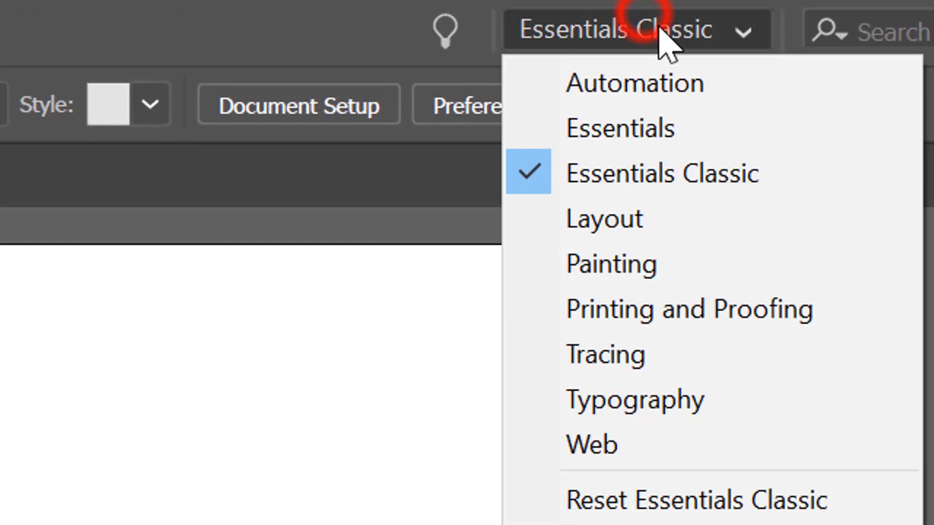
left_click(745, 273)
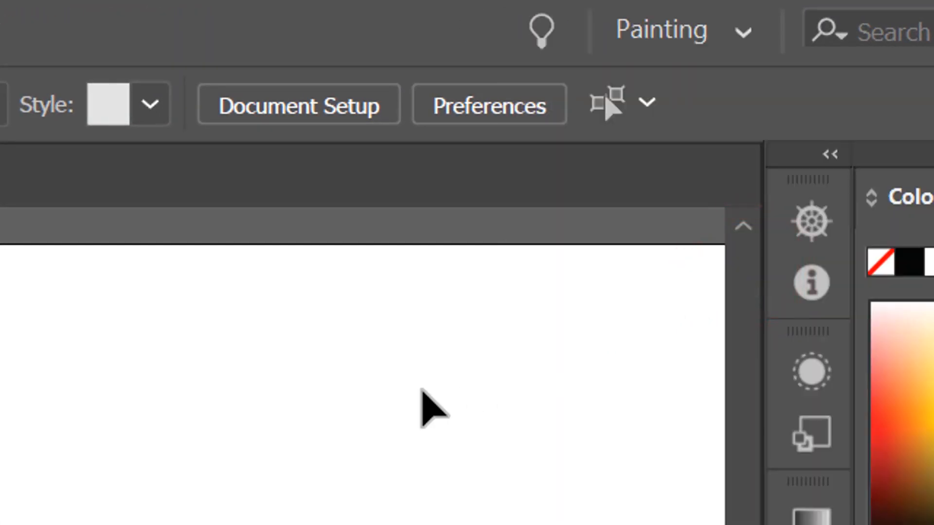
key("ctrl+0")
Step: Check in the view options whether Smart Guides are enabled
left_click(356, 25)
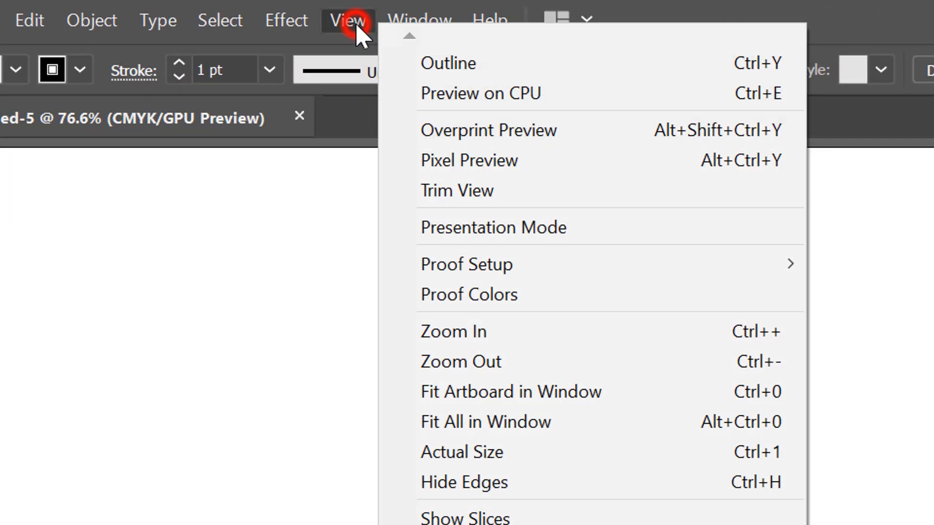
mouse_move(420, 20)
left_click(347, 20)
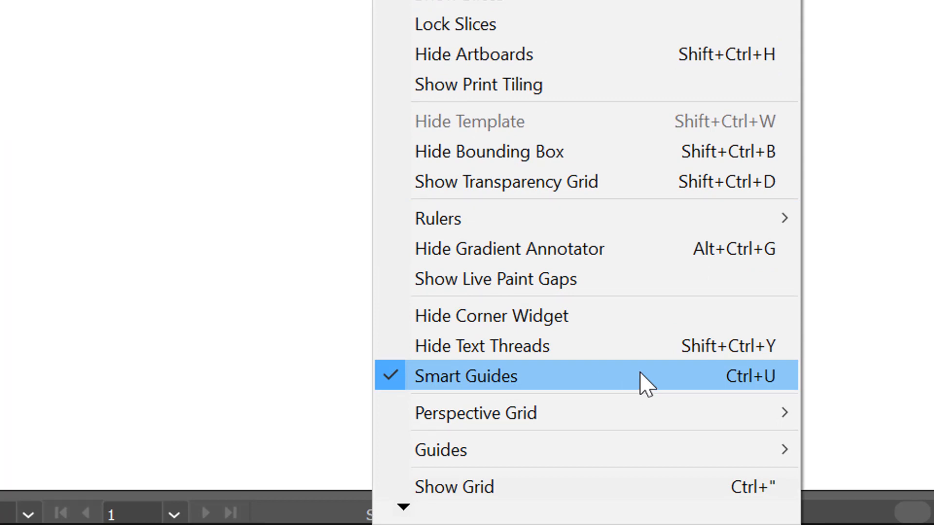
left_click(157, 183)
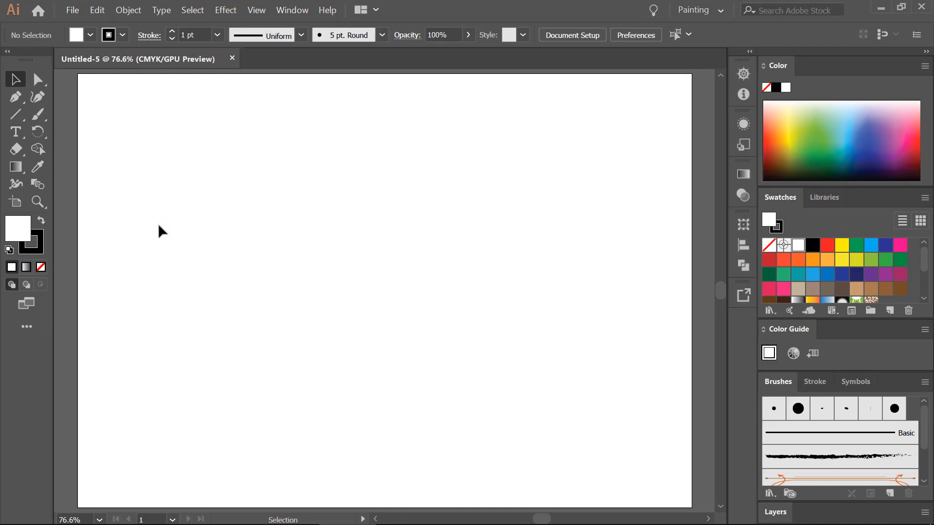
Step: Show the rulers and place a vertical guide at about 149 mm and a horizontal guide near the artboard's middle
right_click(290, 168)
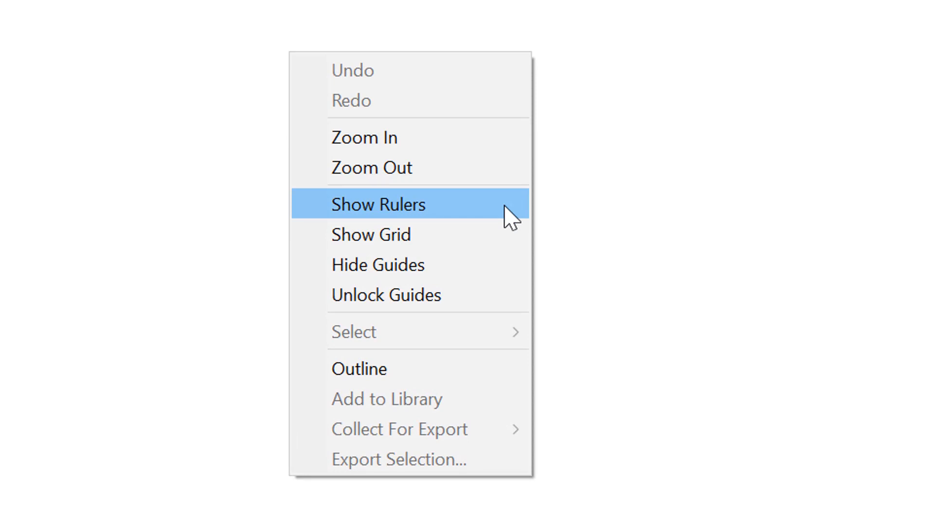
left_click(505, 206)
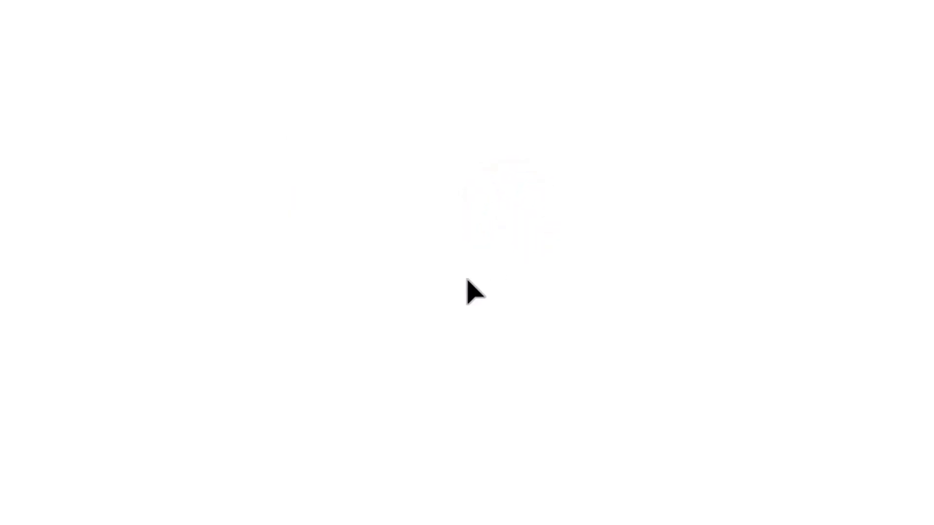
left_click_drag(41, 481, 690, 438)
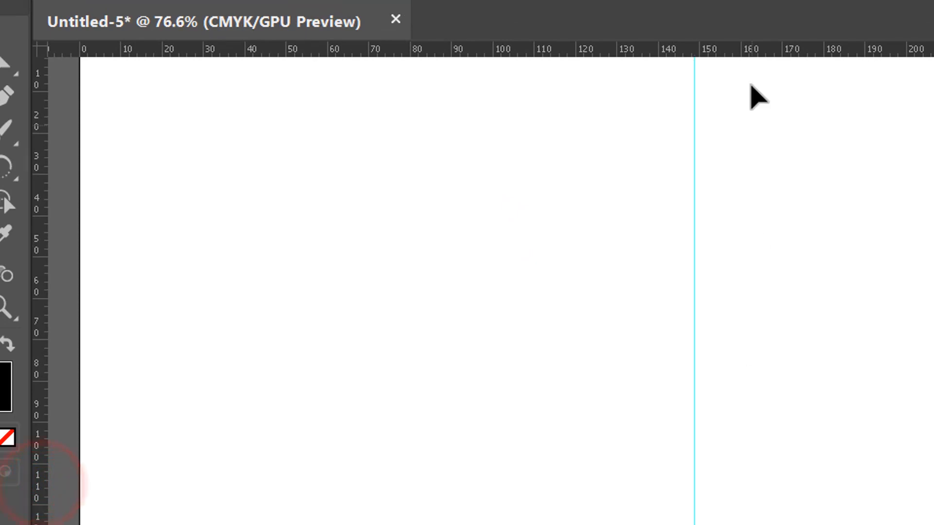
left_click_drag(748, 52, 777, 478)
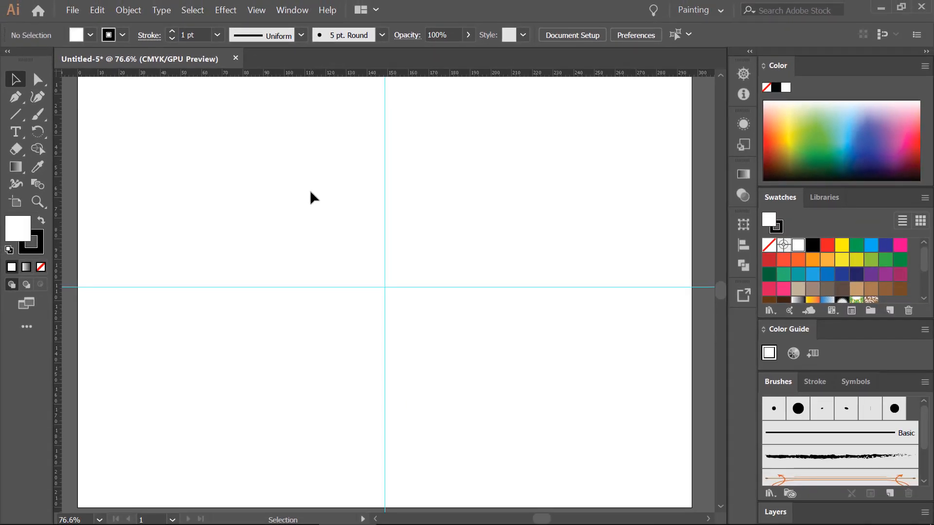
Step: Try to select both guides with a selection marquee around their intersection
left_click(14, 79)
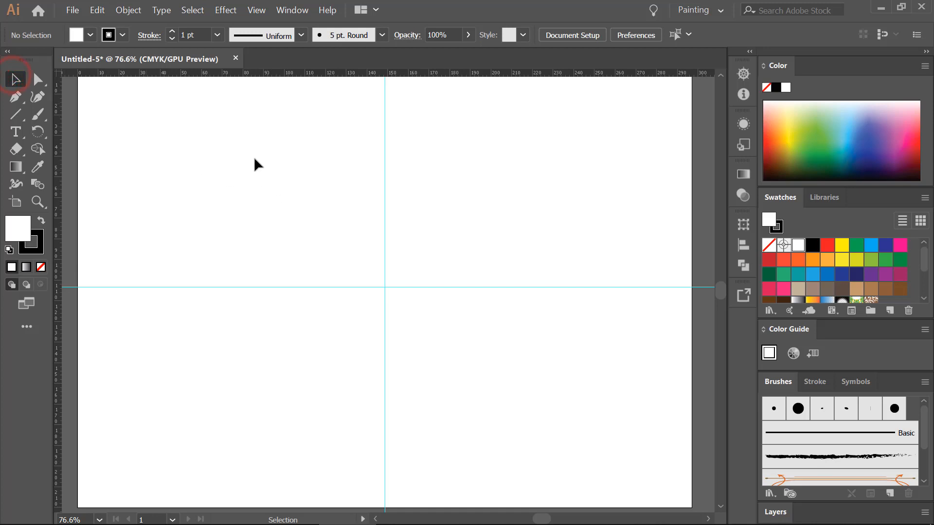
left_click_drag(247, 156, 529, 404)
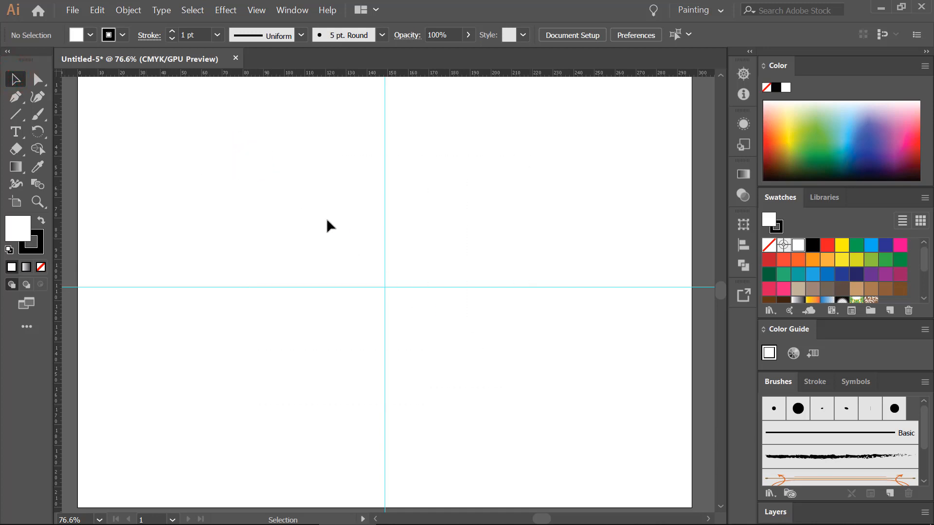
left_click_drag(329, 222, 474, 346)
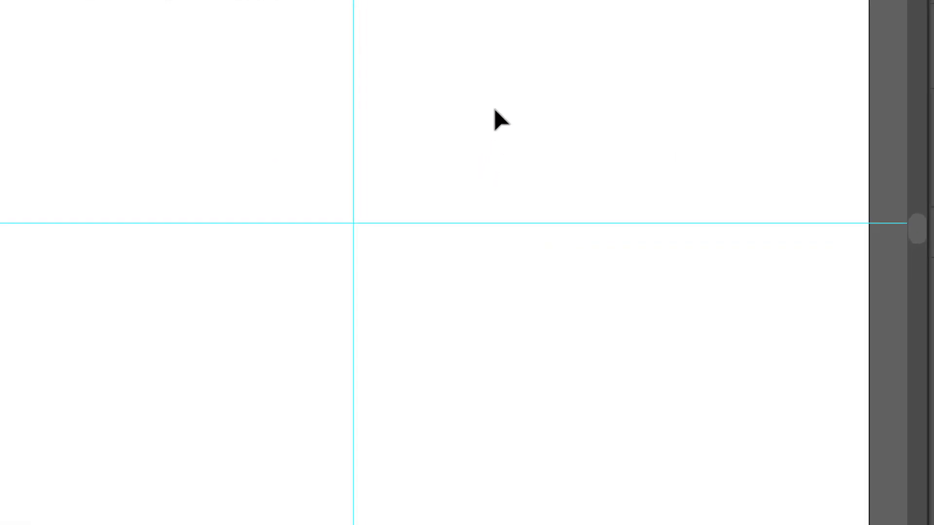
Step: Unlock the guides and select both the vertical and the horizontal guide
right_click(468, 218)
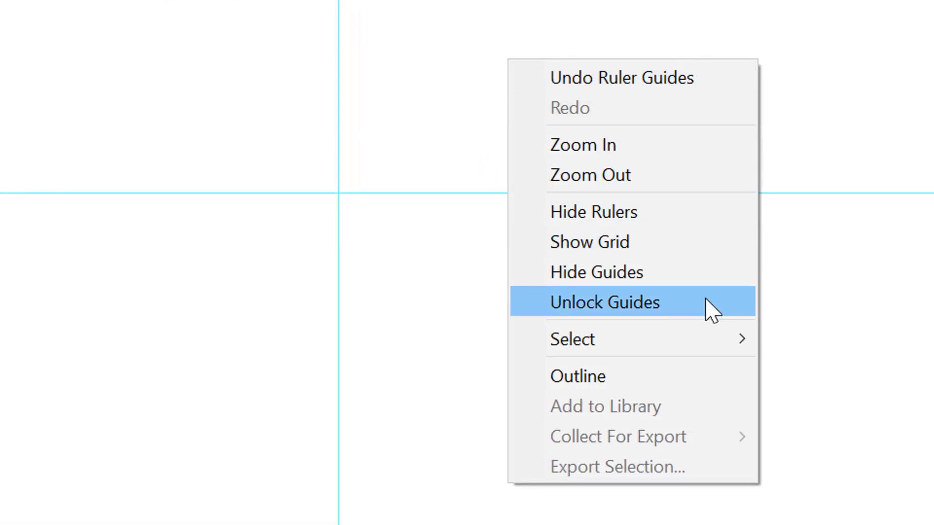
left_click(712, 310)
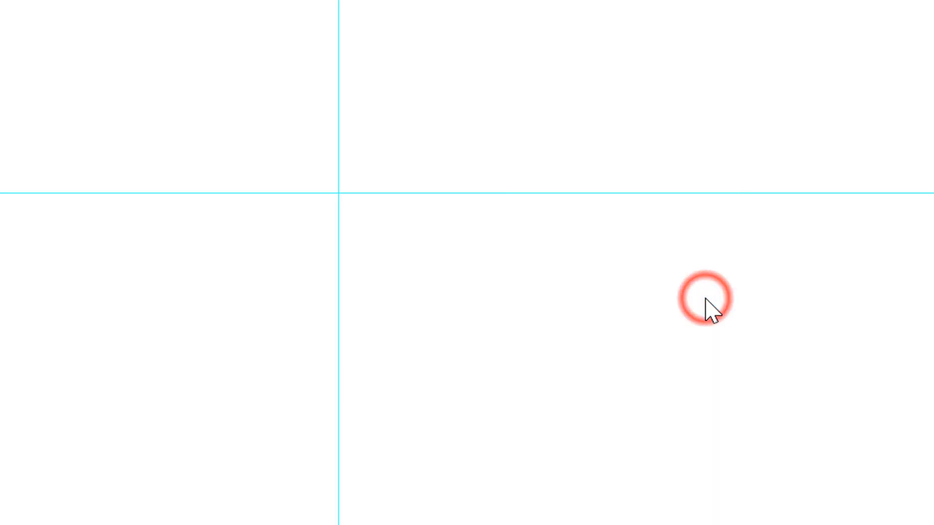
left_click_drag(137, 0, 287, 77)
left_click_drag(359, 221, 484, 354)
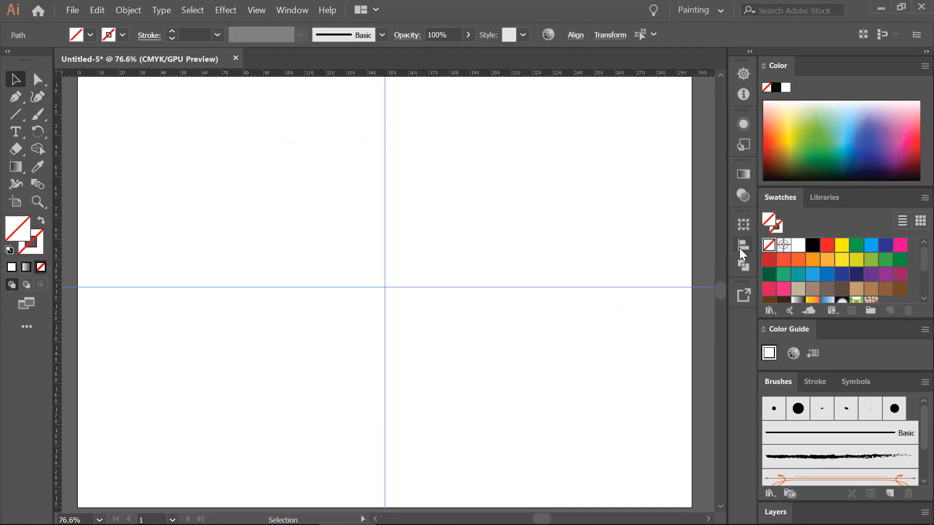
Step: Align both guides to the artboard using horizontal and vertical centre alignment
left_click(740, 247)
left_click(708, 342)
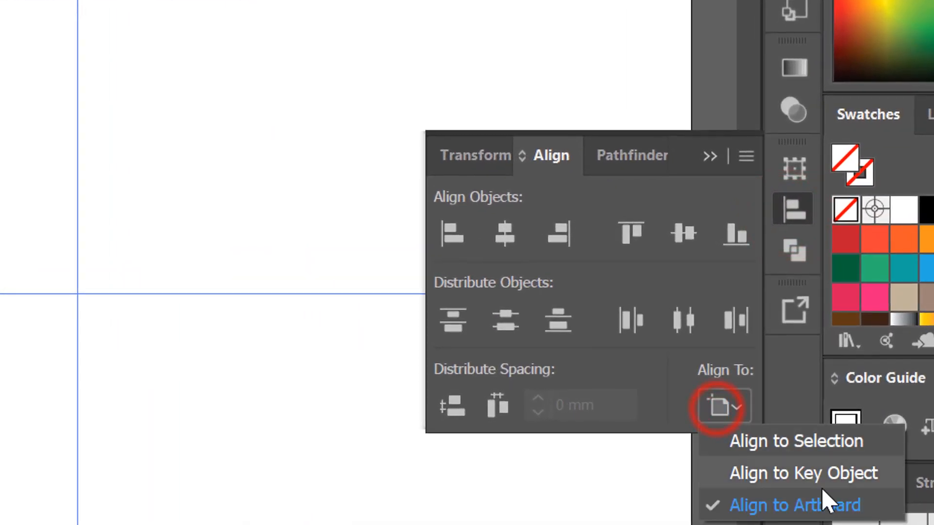
left_click(822, 505)
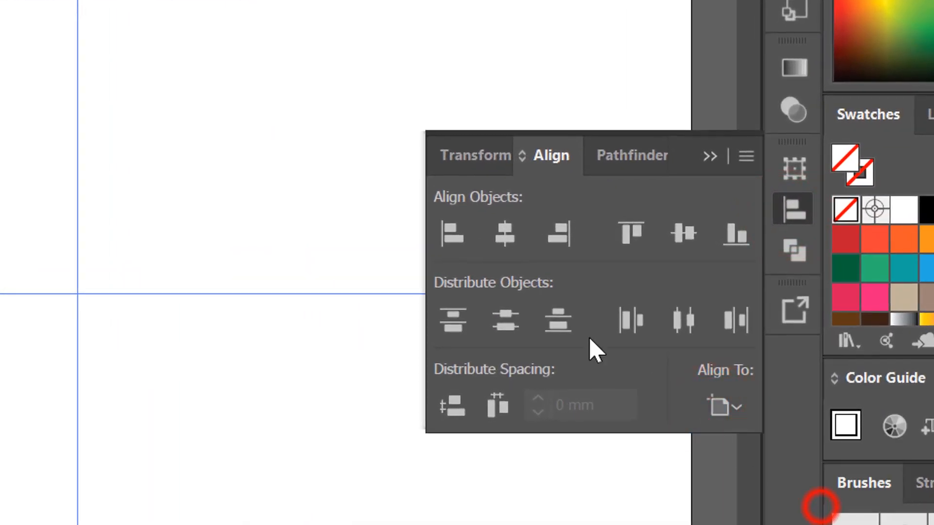
left_click(504, 245)
left_click(681, 243)
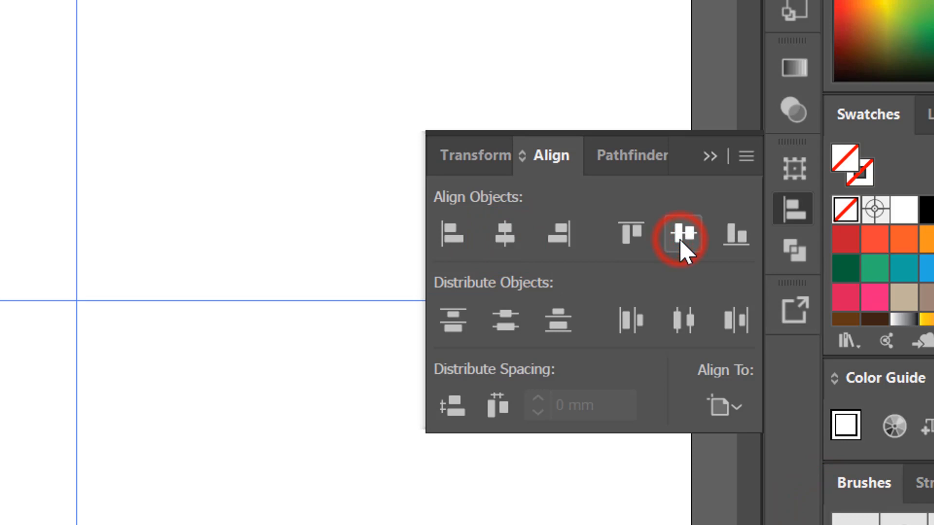
left_click(711, 155)
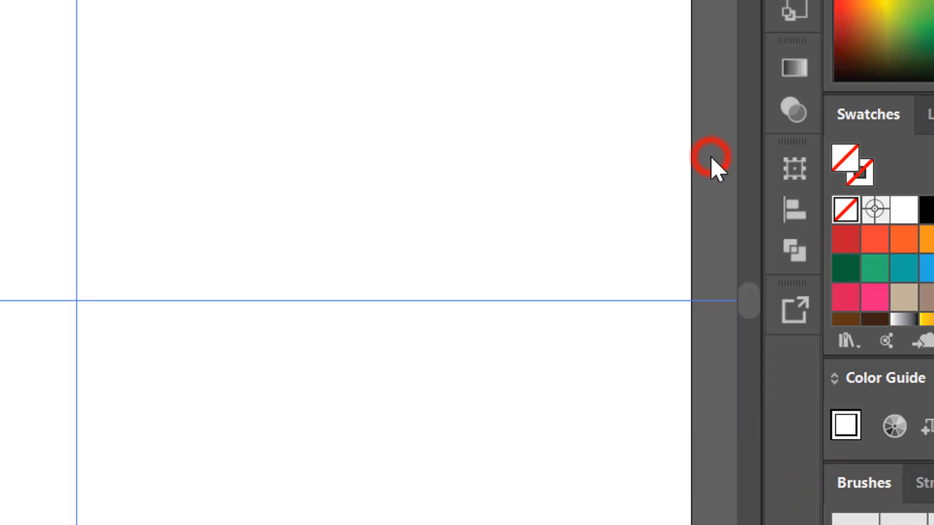
Step: Lock the guides and hide the rulers
right_click(244, 72)
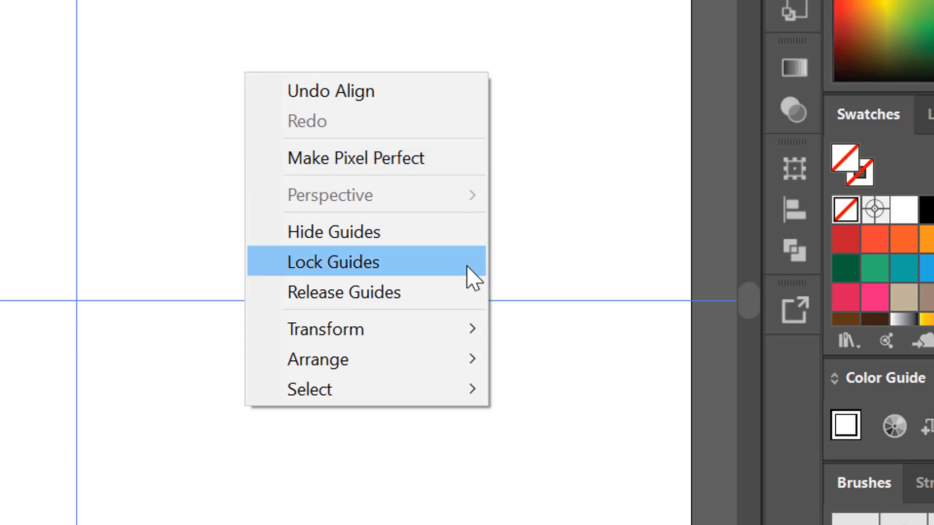
left_click(467, 267)
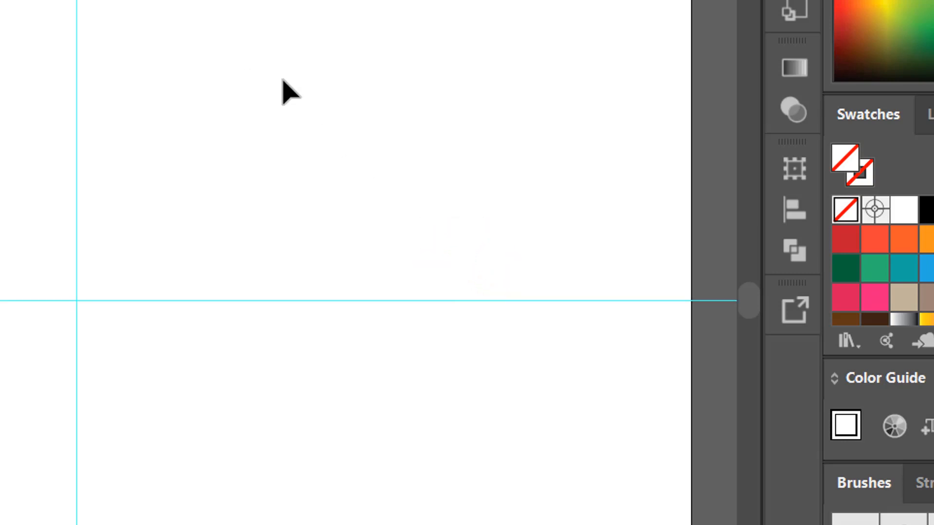
right_click(243, 47)
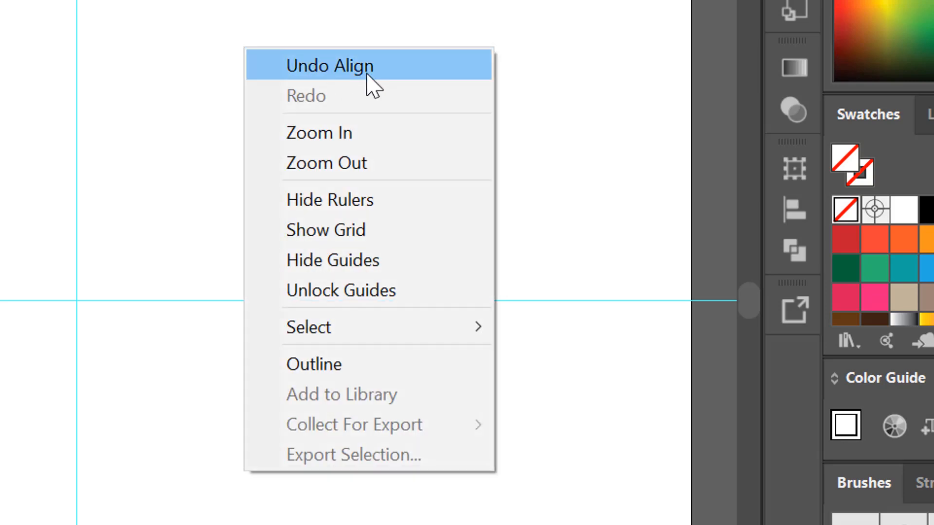
left_click(442, 208)
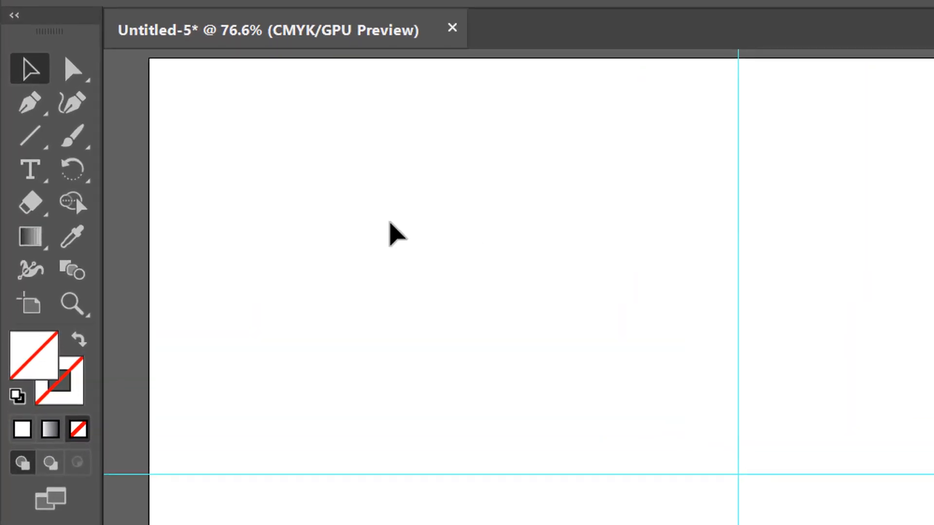
Step: Draw a straight line along the horizontal guide, crossing the vertical guide, and give it the default white fill and black stroke
left_click(26, 119)
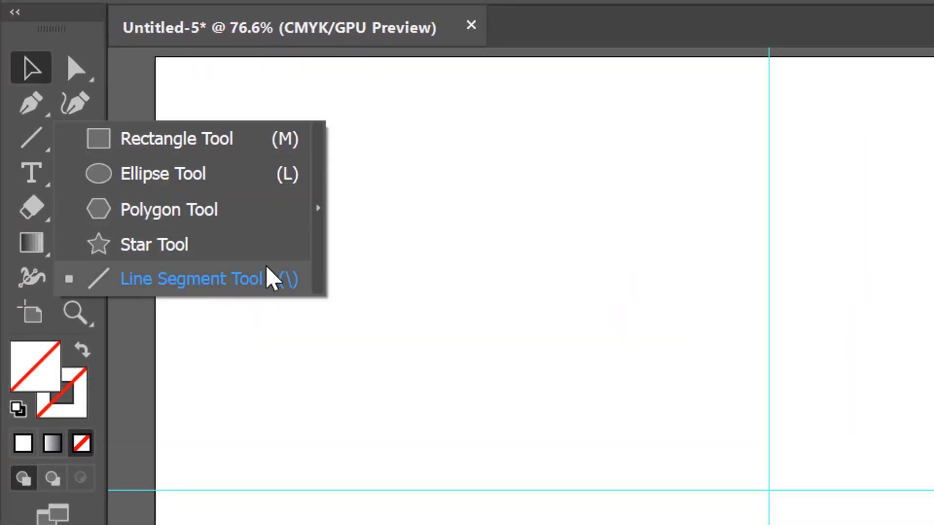
left_click(274, 282)
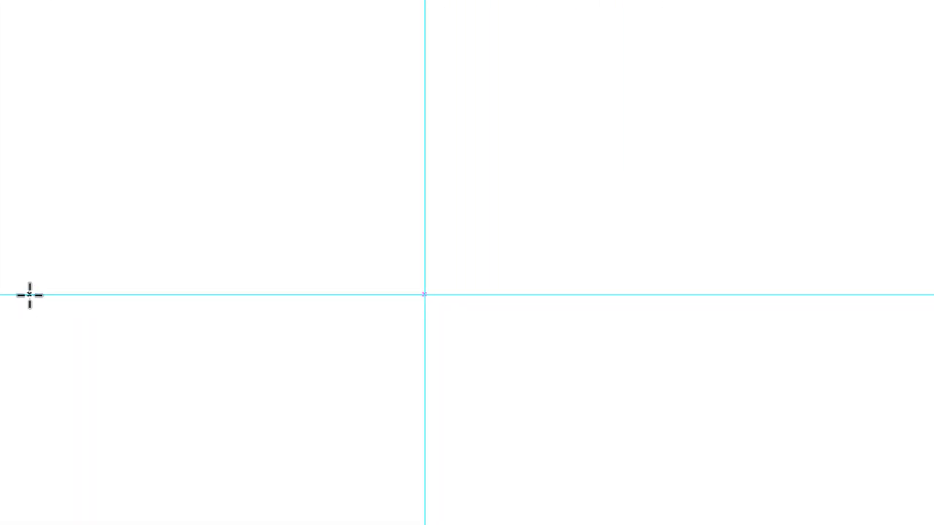
mouse_move(30, 292)
left_mouse_down()
mouse_move(323, 359)
mouse_move(479, 360)
mouse_move(583, 325)
mouse_move(750, 290)
mouse_move(897, 295)
left_mouse_up()
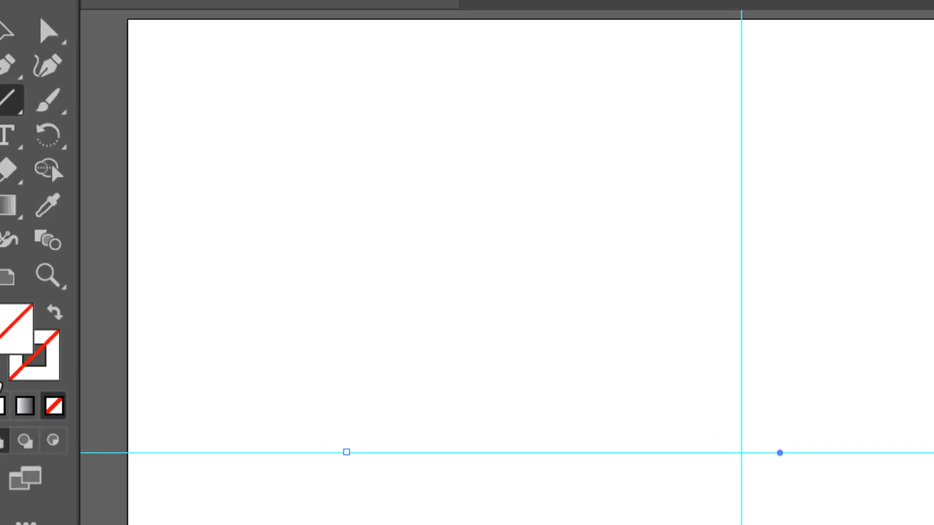
left_click(18, 387)
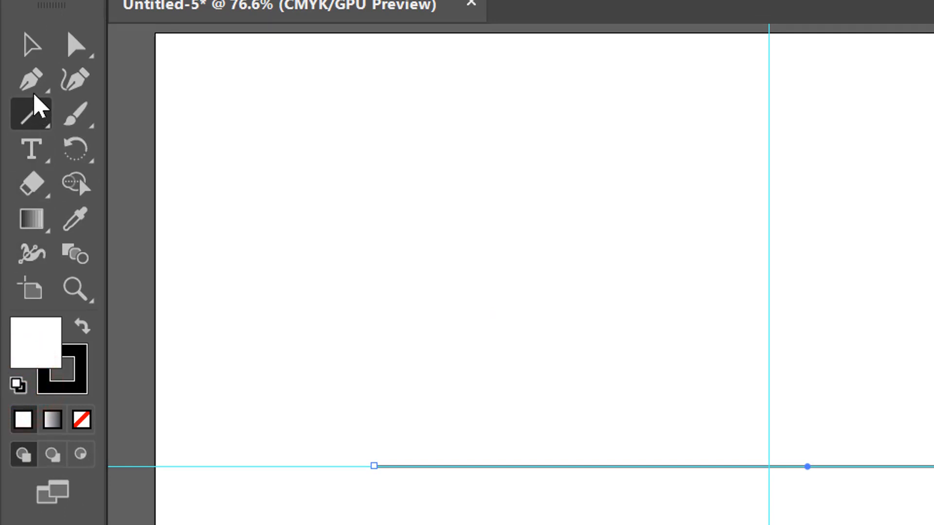
Step: Move the line by 0 mm horizontally and 5 mm vertically
left_click(29, 47)
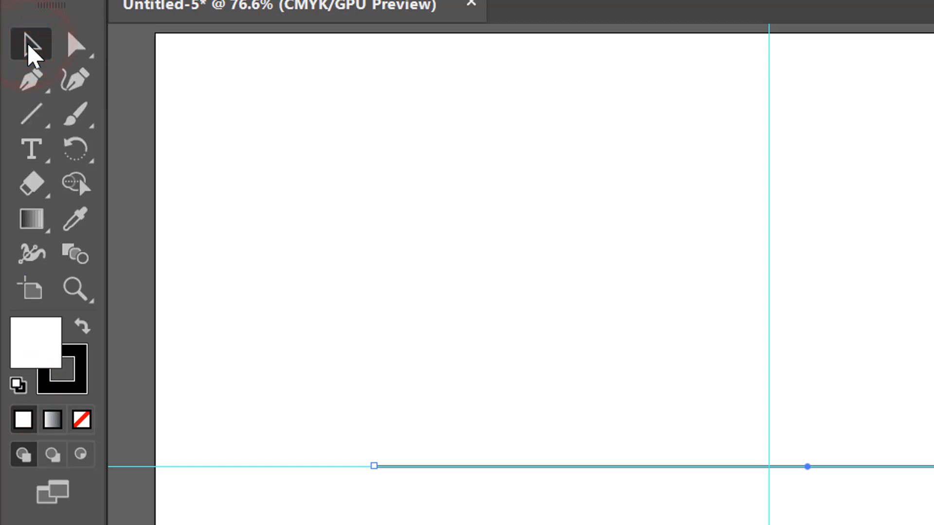
left_click(30, 47)
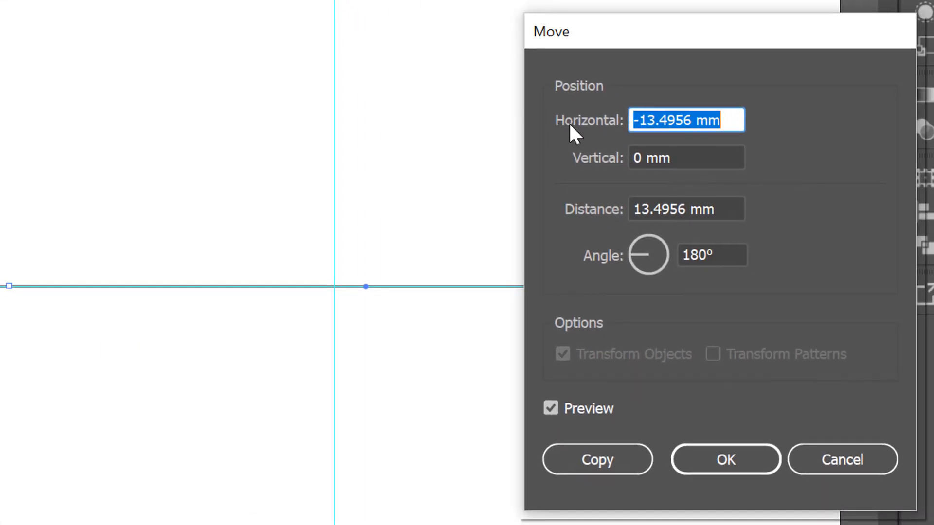
type("0")
left_click(681, 157)
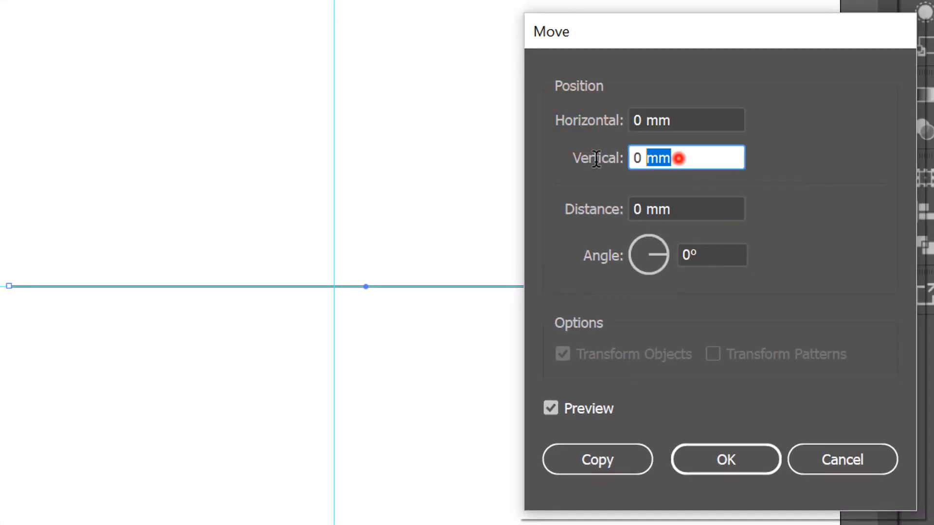
type("5")
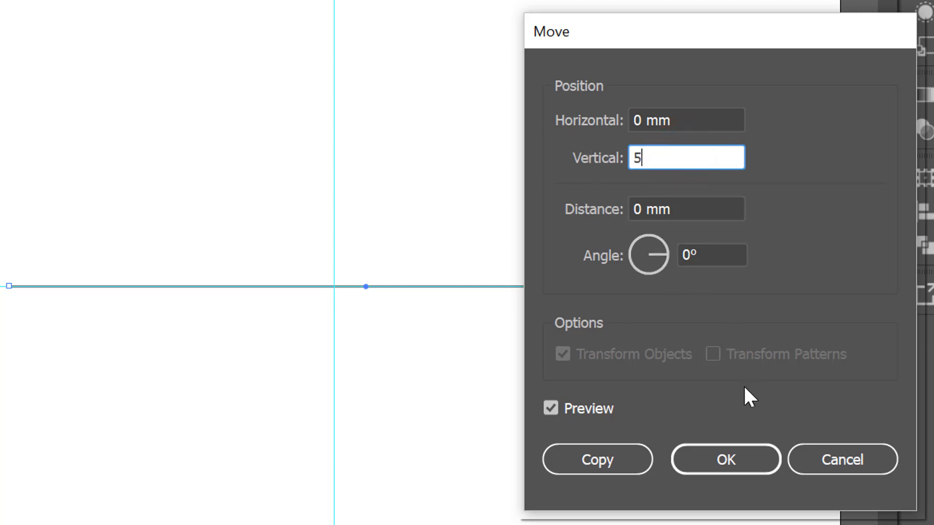
left_click(730, 458)
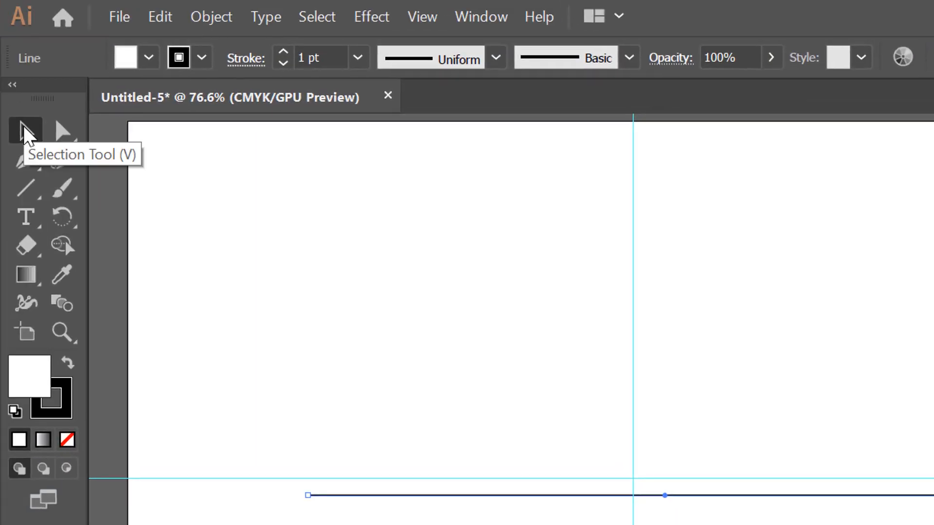
Step: Copy the line 0 mm horizontally and 10 mm vertically, and repeat the transformation once for a third line
double_click(25, 131)
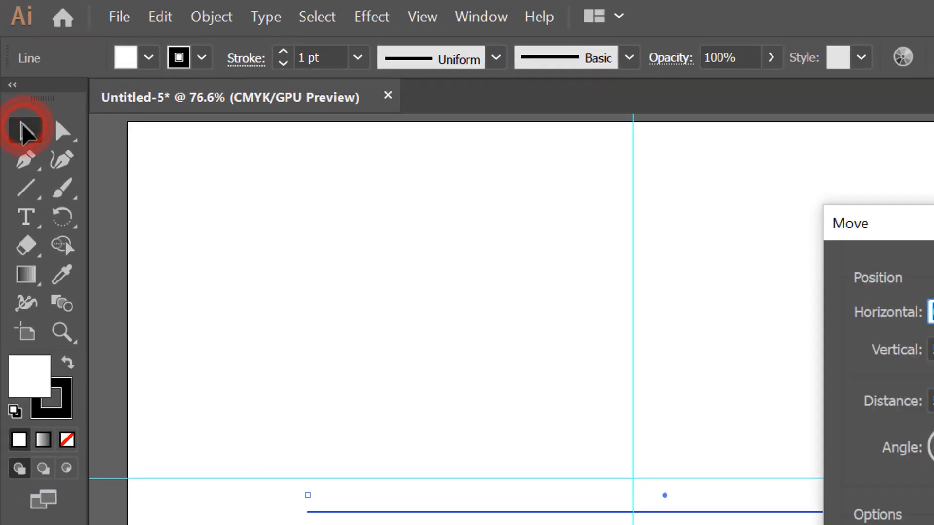
key("Tab")
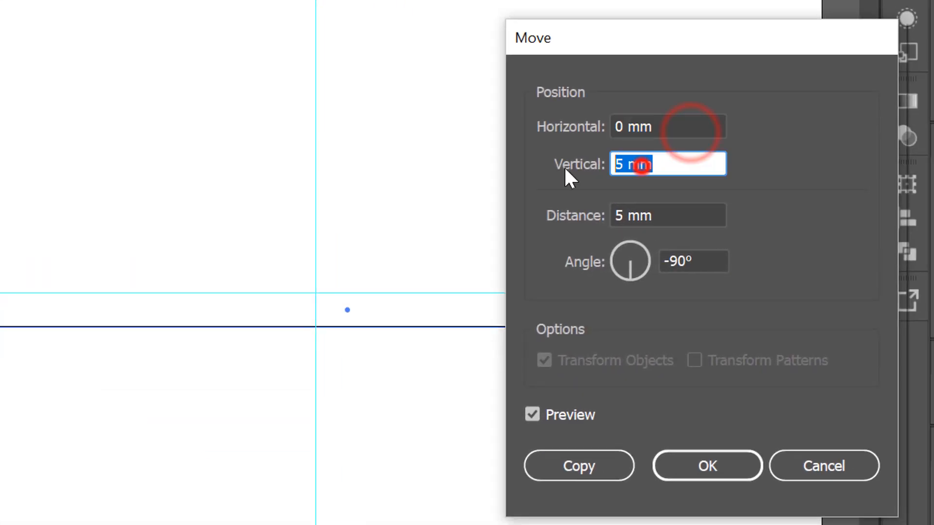
type("10")
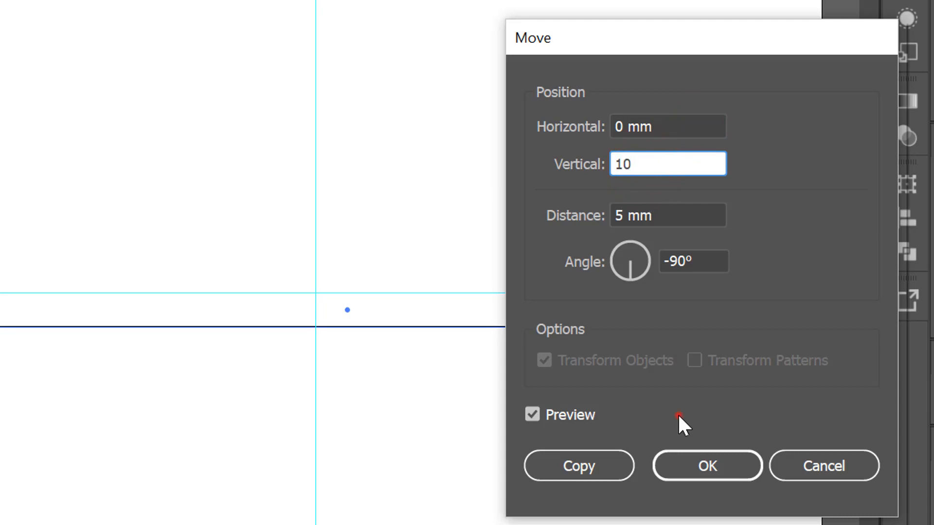
left_click(612, 467)
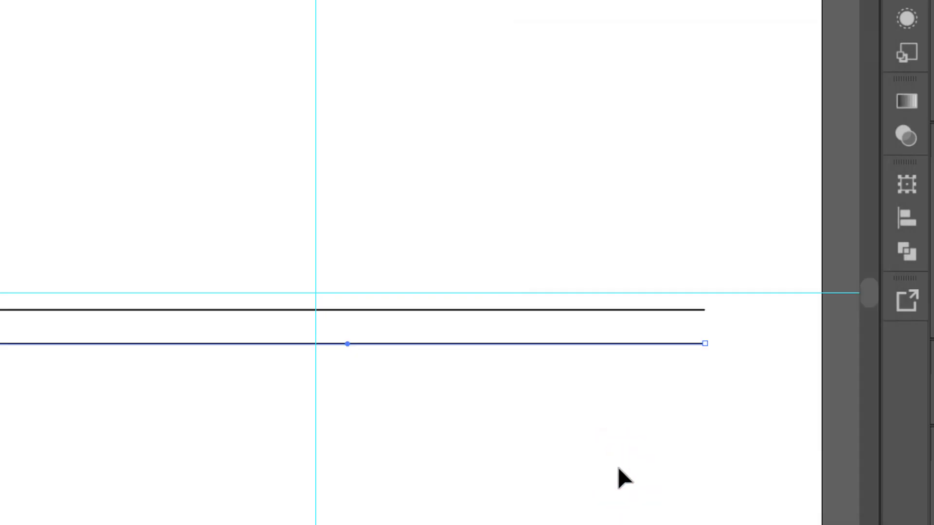
key("ctrl+d")
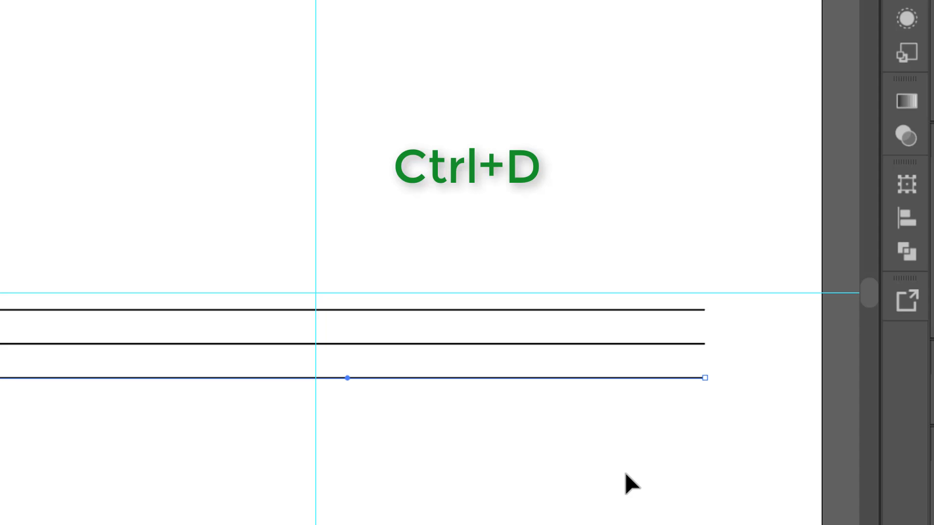
left_click(575, 430)
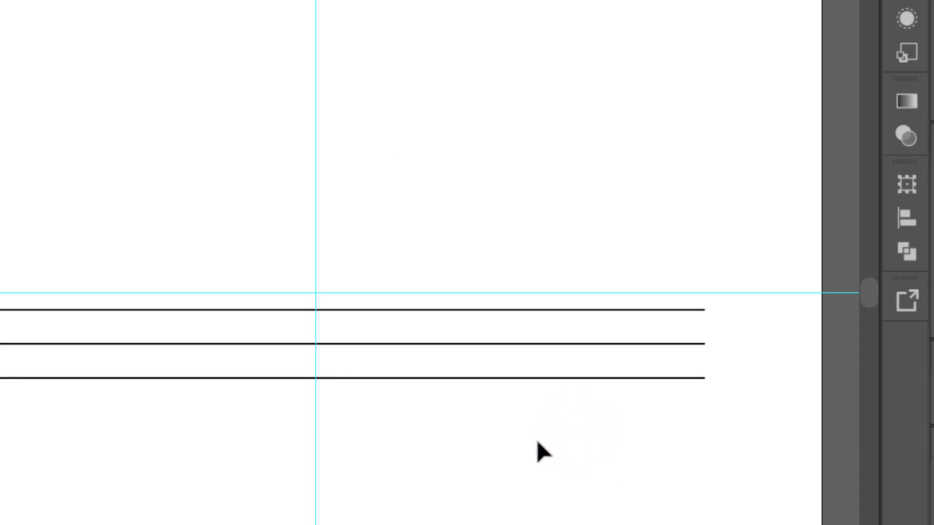
Step: Select all three horizontal lines and centre them horizontally on the artboard
left_click_drag(202, 214, 500, 463)
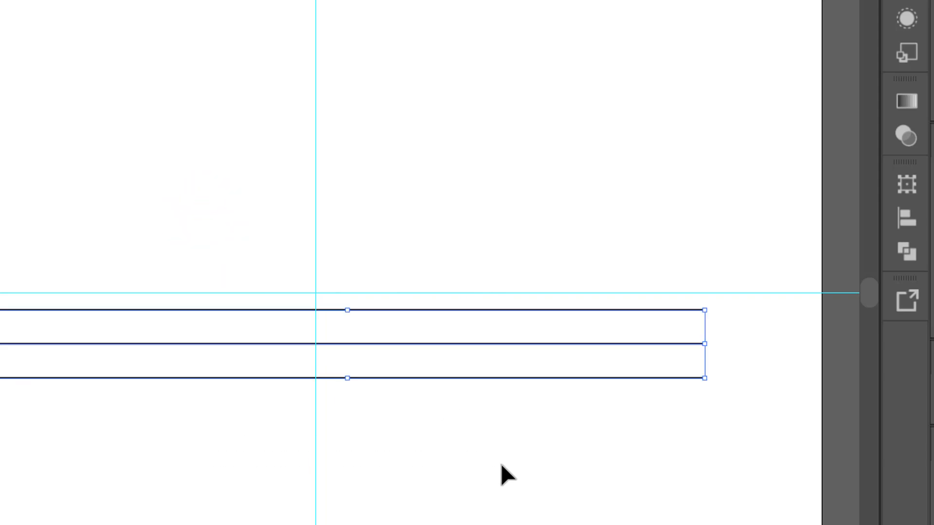
left_click(896, 224)
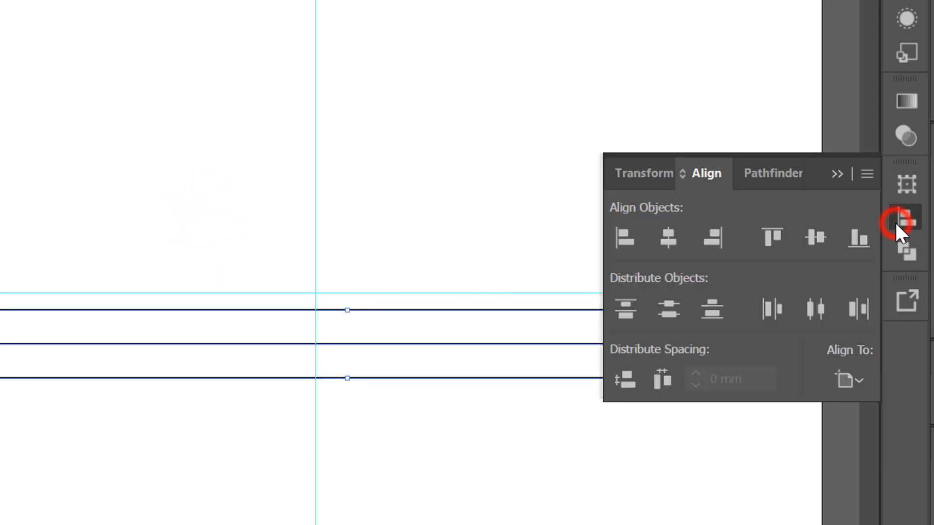
left_click(852, 380)
left_click(909, 465)
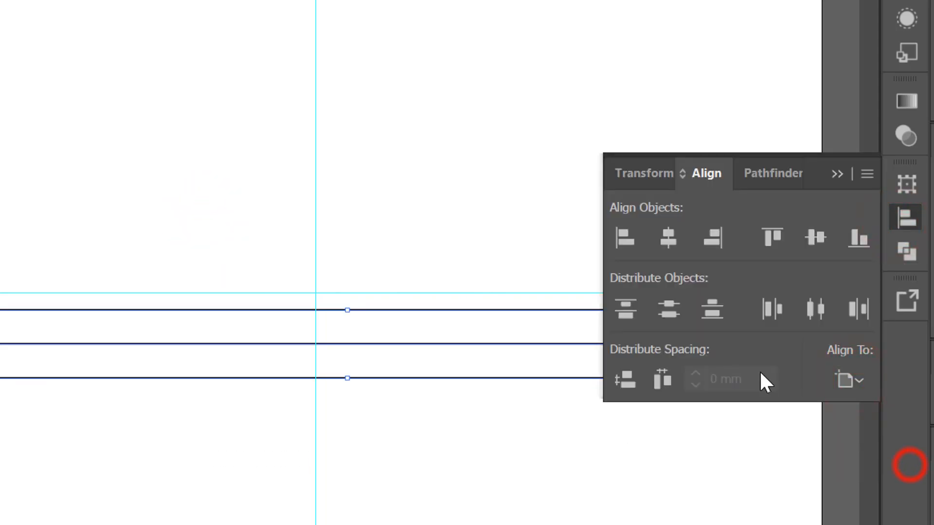
left_click(669, 240)
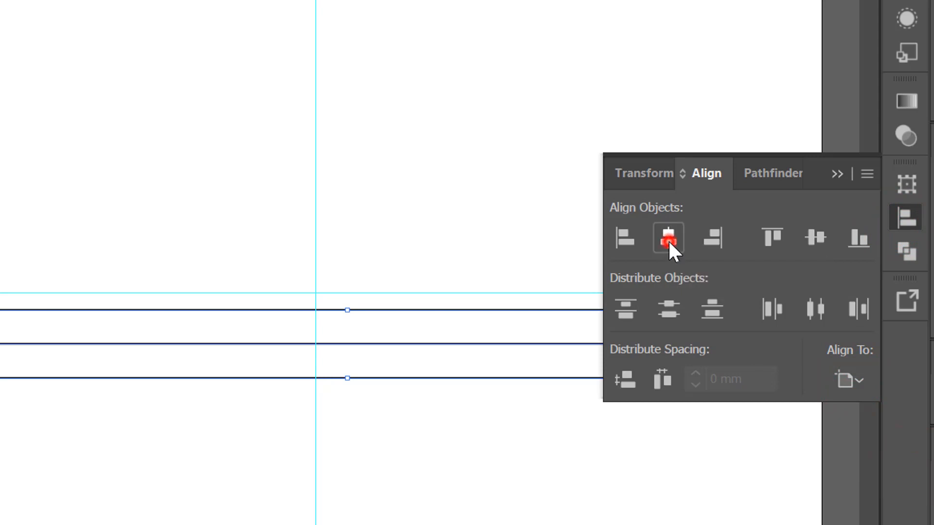
left_click(837, 174)
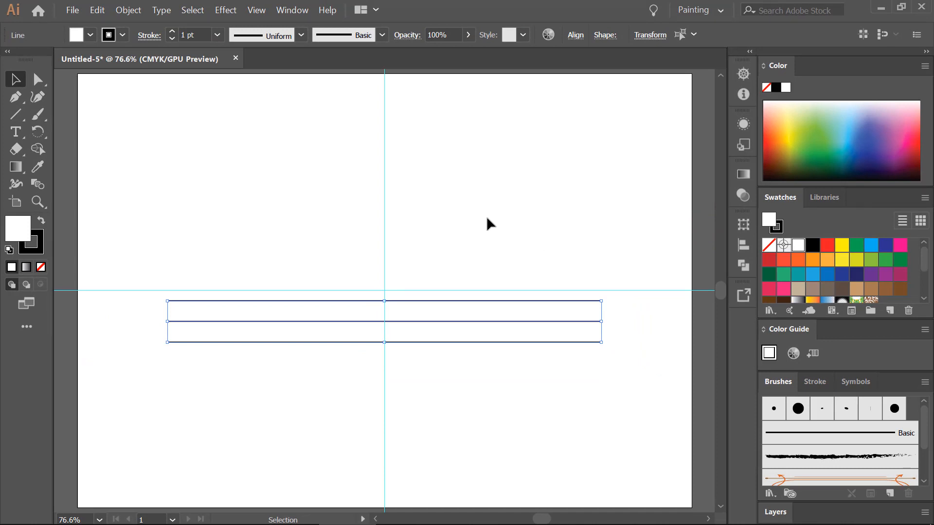
Step: Rotate a copy of the three lines by 120° about the intersection of the guides
key("ctrl+space")
left_click_drag(282, 171, 532, 390)
mouse_move(446, 286)
left_mouse_down()
mouse_move(550, 302)
mouse_move(523, 283)
mouse_move(455, 278)
left_mouse_up()
left_click_drag(408, 241, 599, 482)
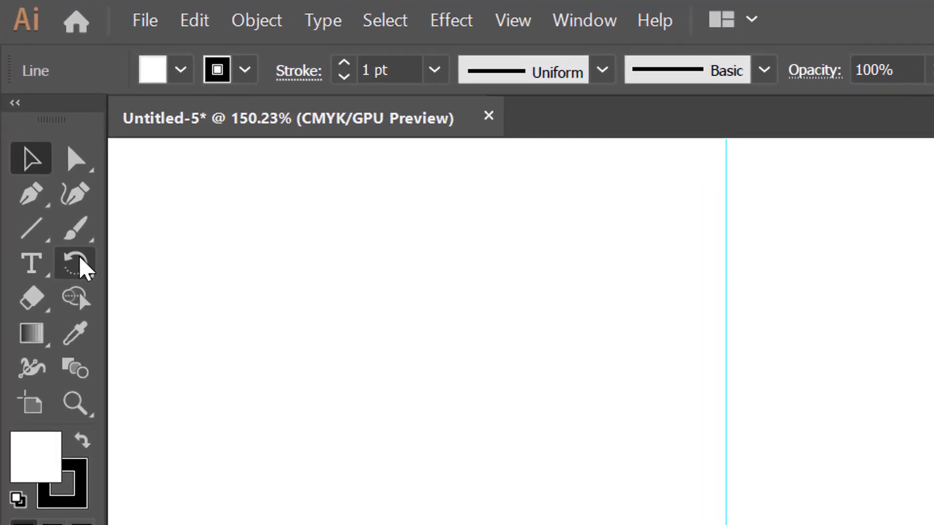
left_click_drag(41, 132, 62, 137)
left_click(238, 273)
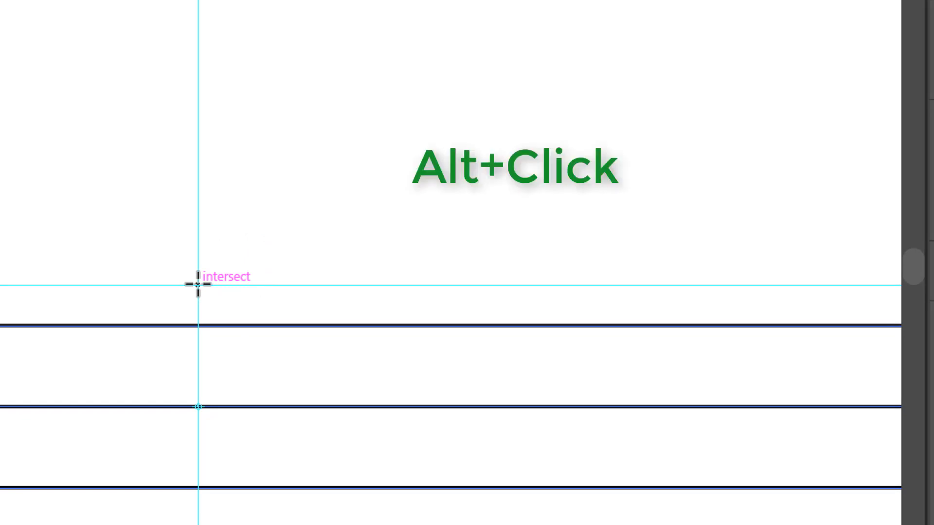
left_click(198, 285, "alt")
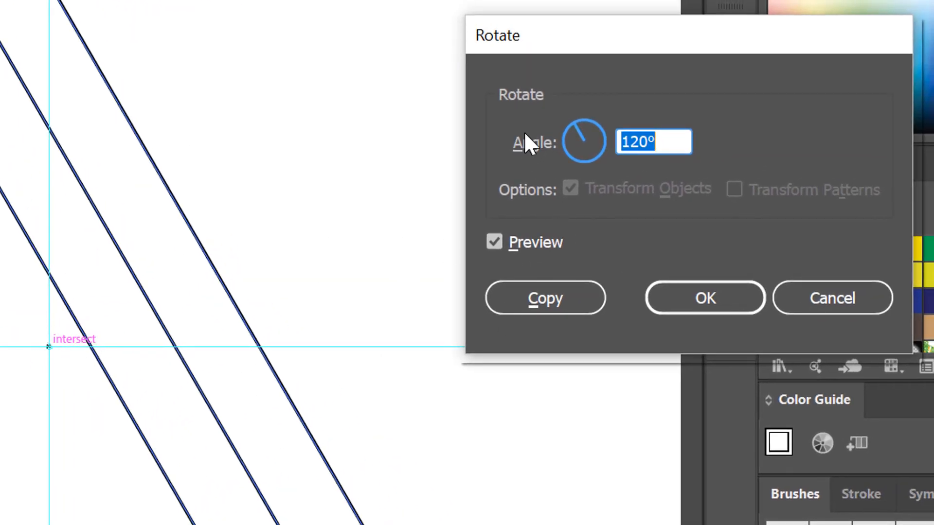
left_click(689, 140)
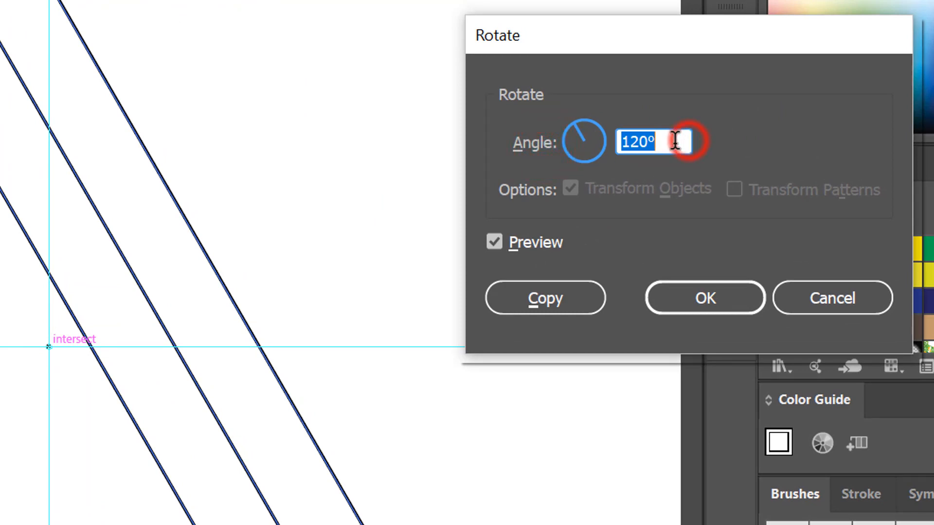
left_click_drag(676, 143, 585, 143)
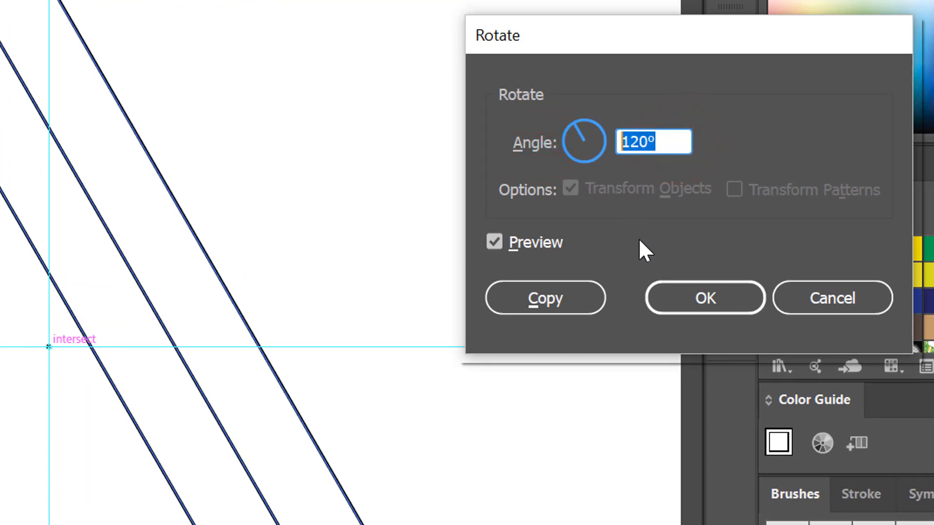
left_click(578, 299)
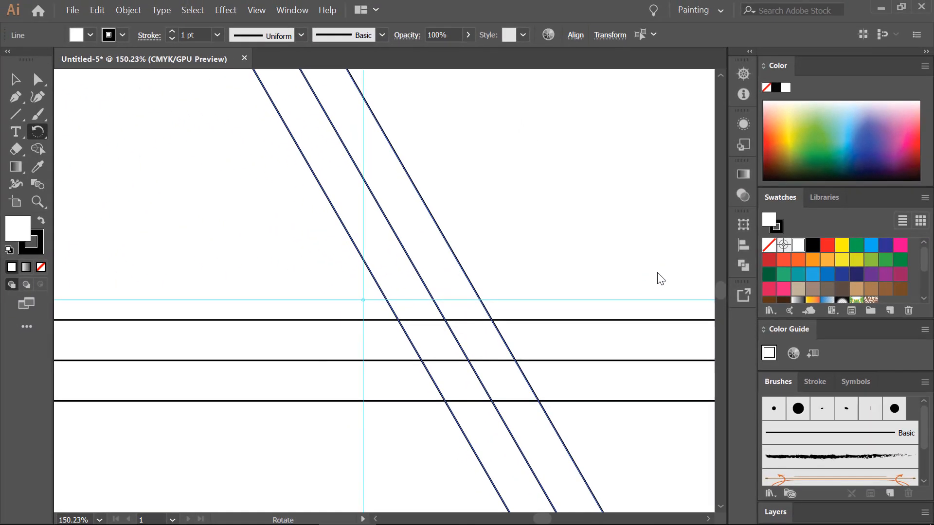
Step: Repeat the rotated copy to add a third set of lines that completes the triangular grid
key("ctrl+d")
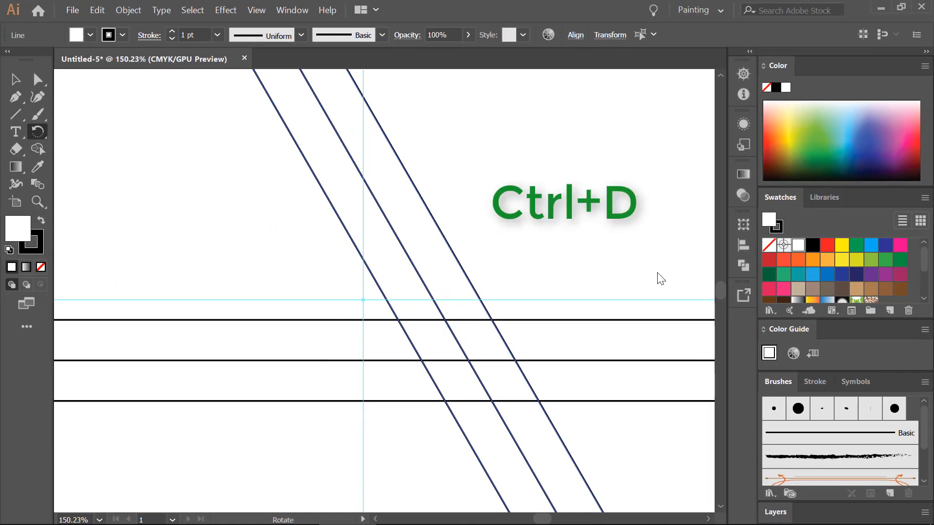
key("ctrl+d")
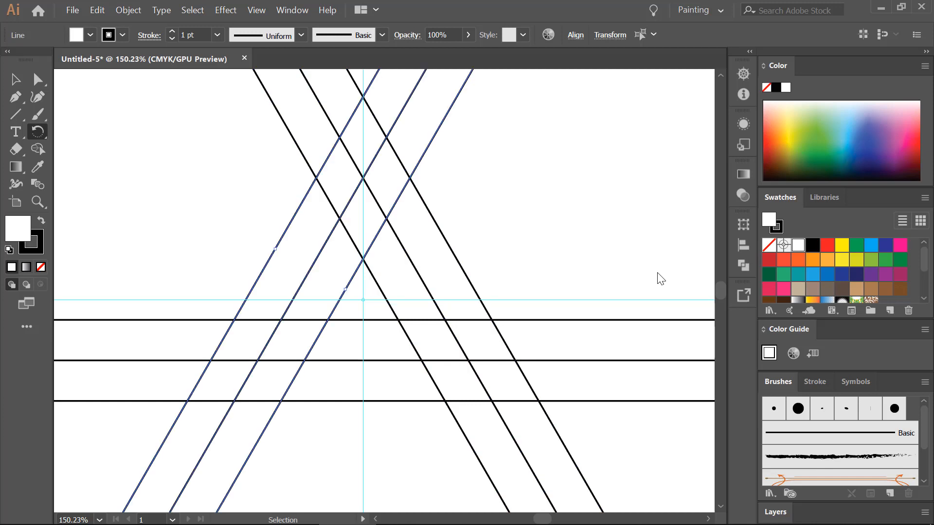
key("ctrl+0")
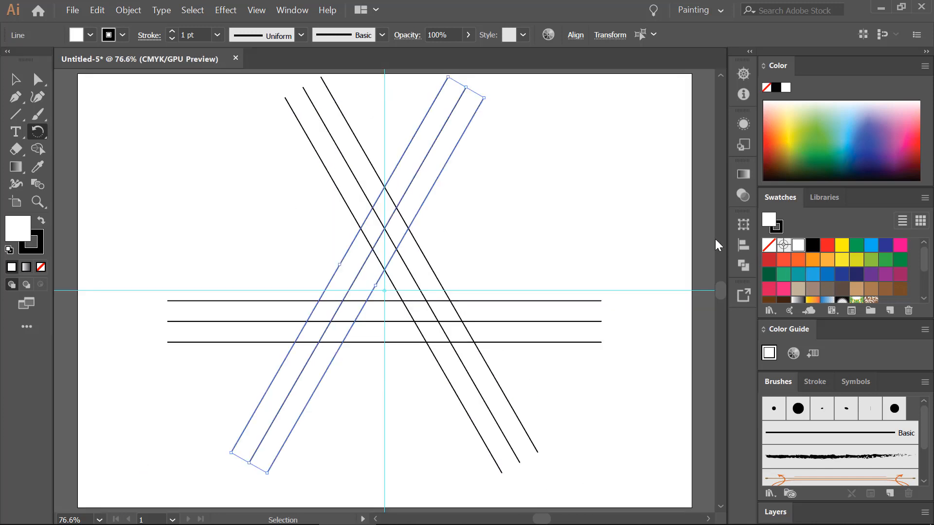
Step: Deselect the lines and hide the guides
left_click(556, 204)
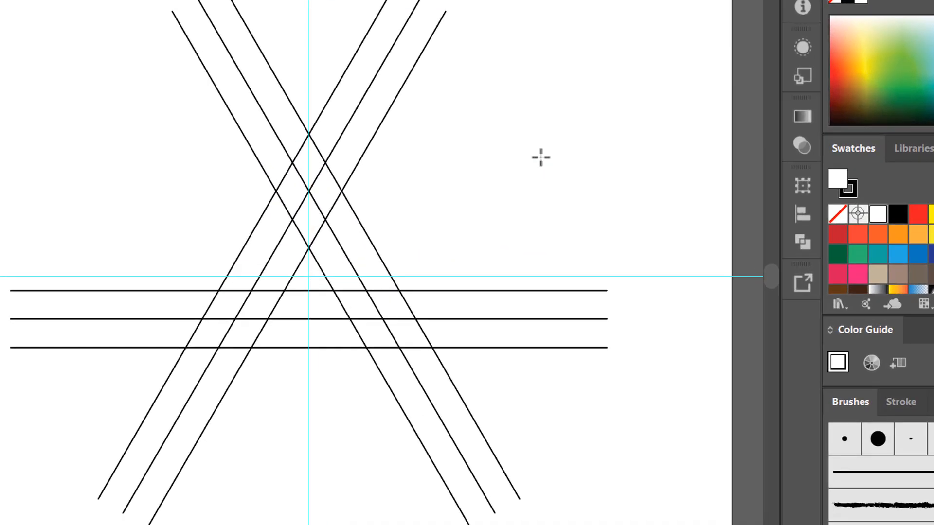
right_click(555, 204)
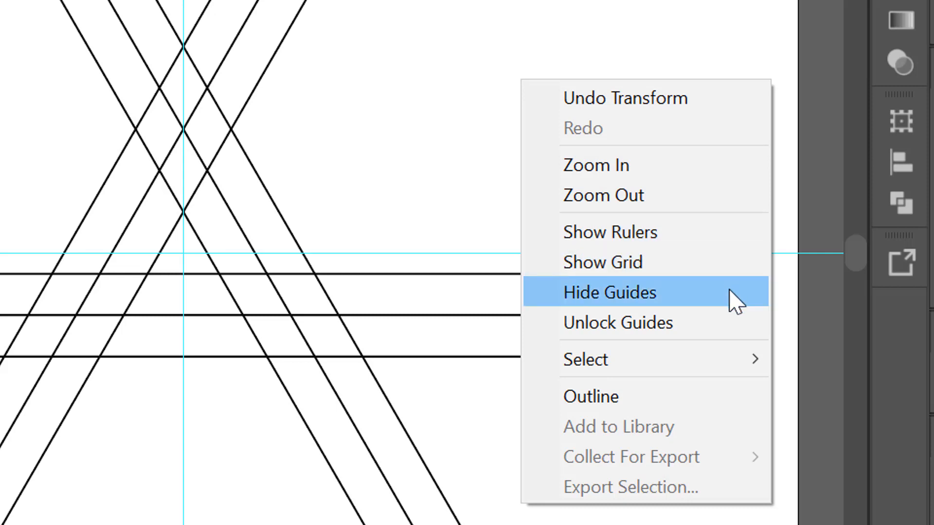
left_click(734, 299)
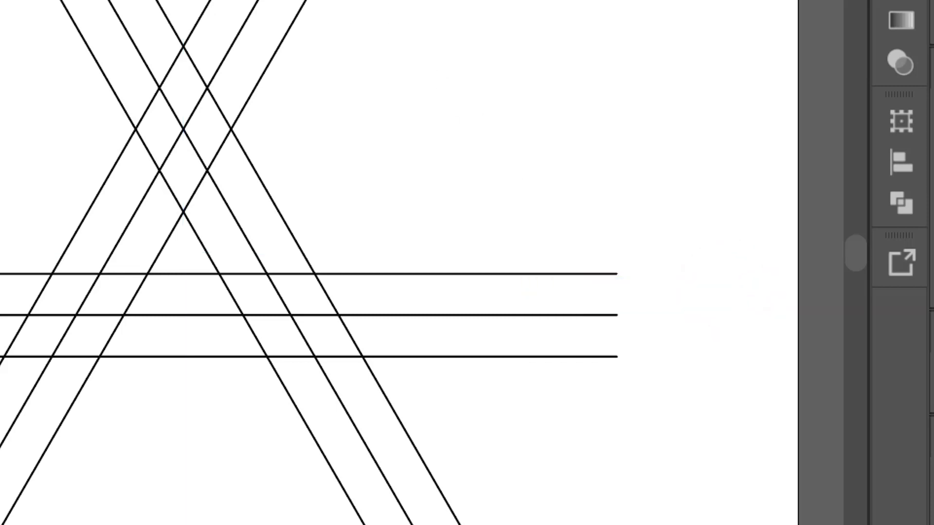
Step: Select all the crossing lines and split them into closed shapes with the Pathfinder Divide operation
key("ctrl+a")
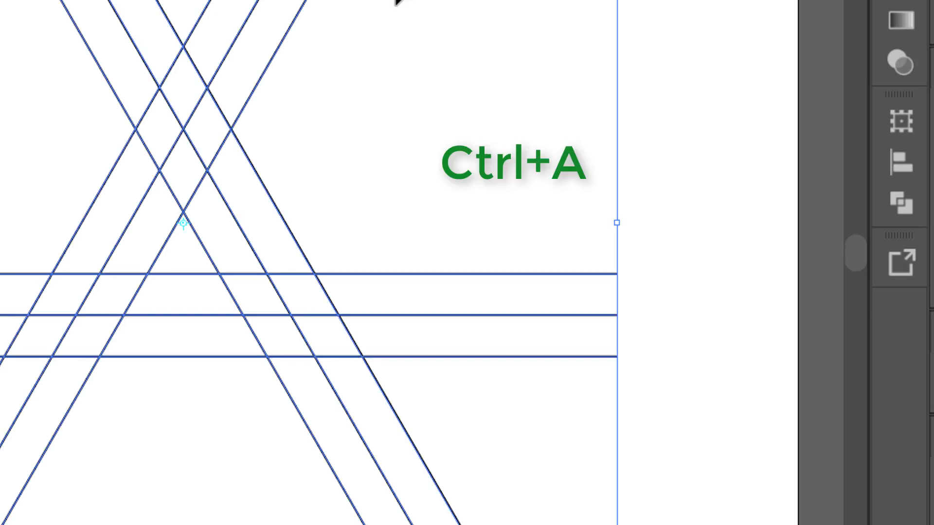
left_click(900, 203)
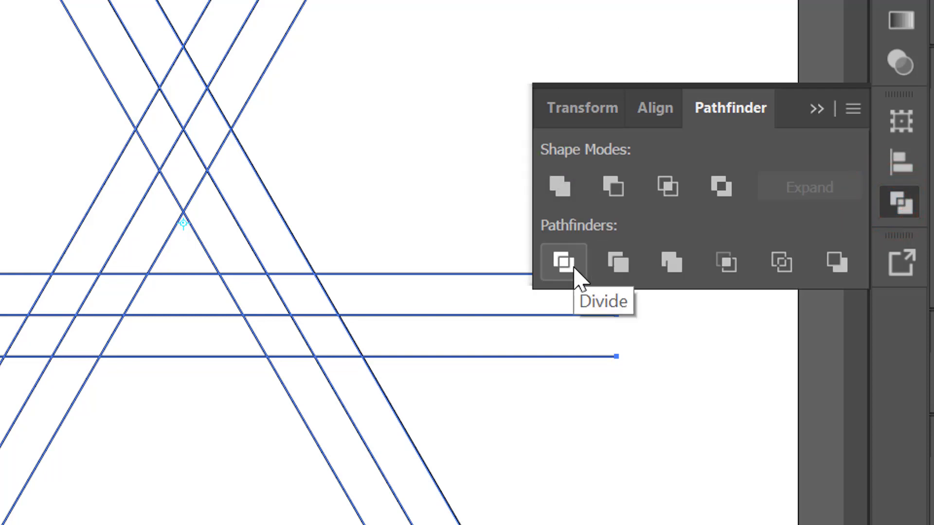
left_click(576, 268)
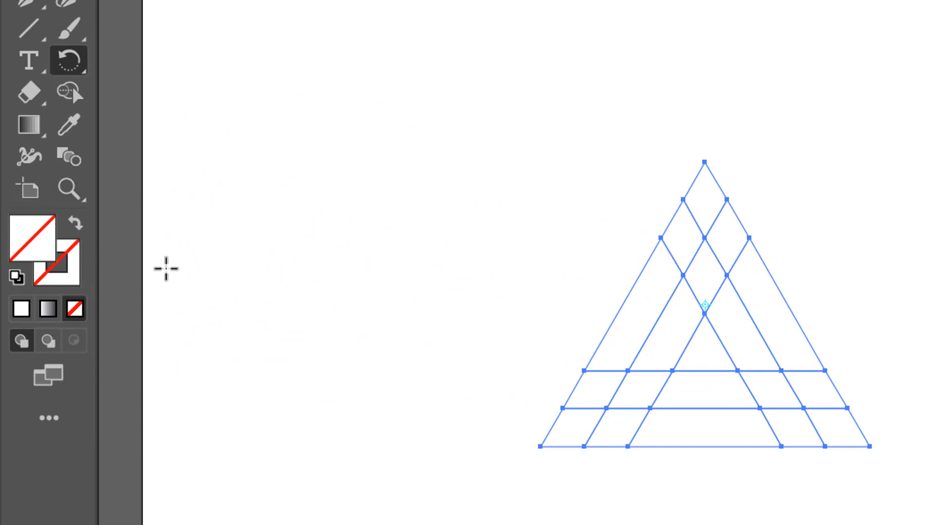
Step: Fill the divided triangle group with the yellow swatch and collapse the Pathfinder options
left_click(31, 243)
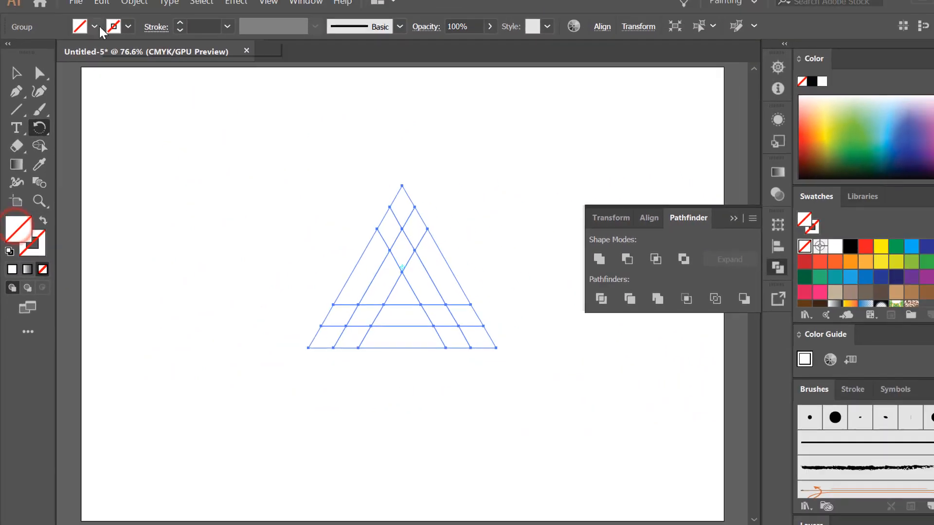
left_click(95, 26)
left_click(63, 54)
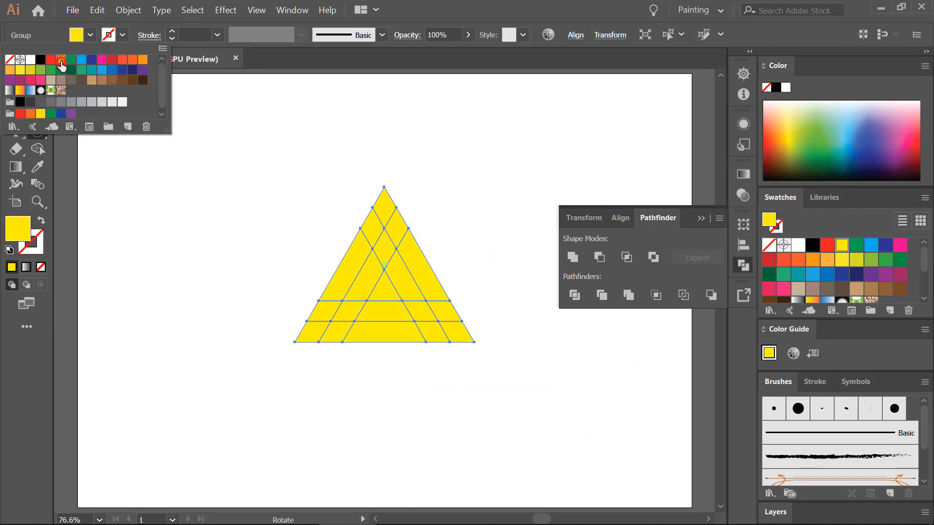
left_click(702, 218)
Step: Switch to Photos to examine the coloured impossible-triangle reference image, and return to Illustrator
key("alt+Tab")
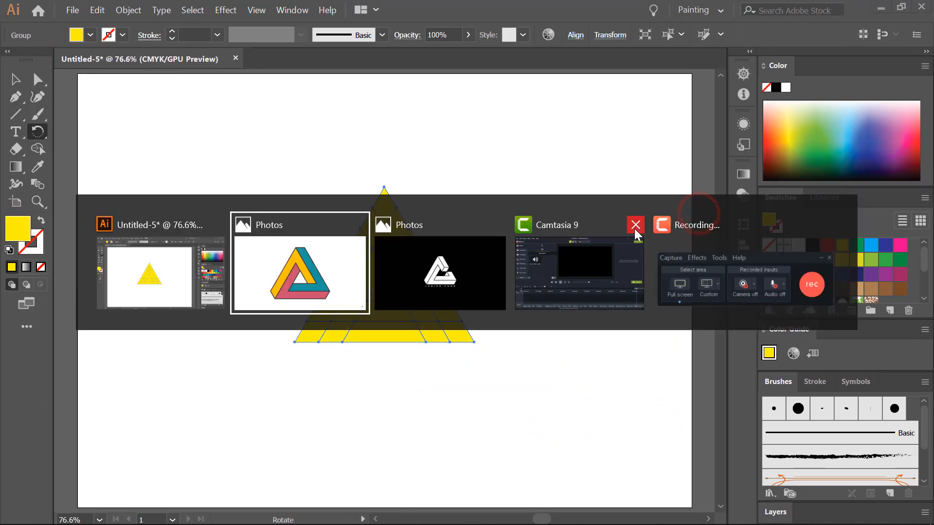
left_click(297, 274)
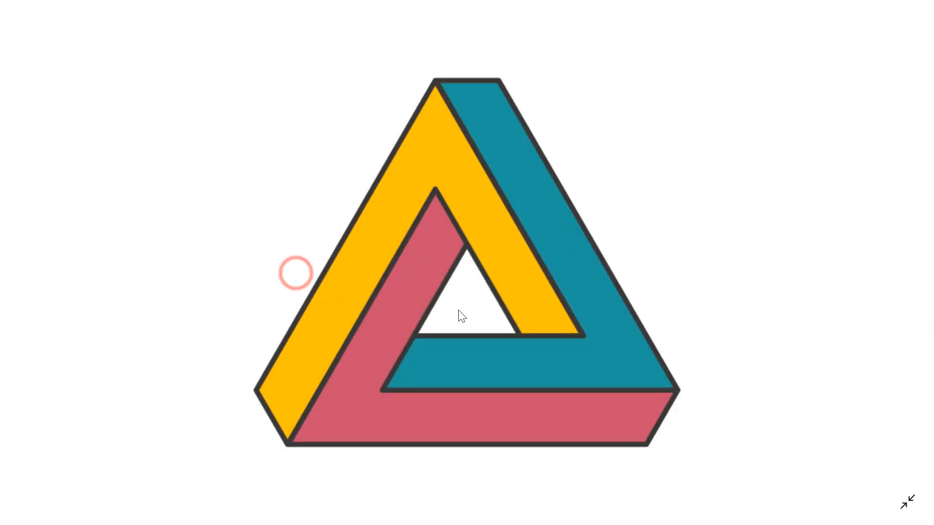
key("alt+Tab")
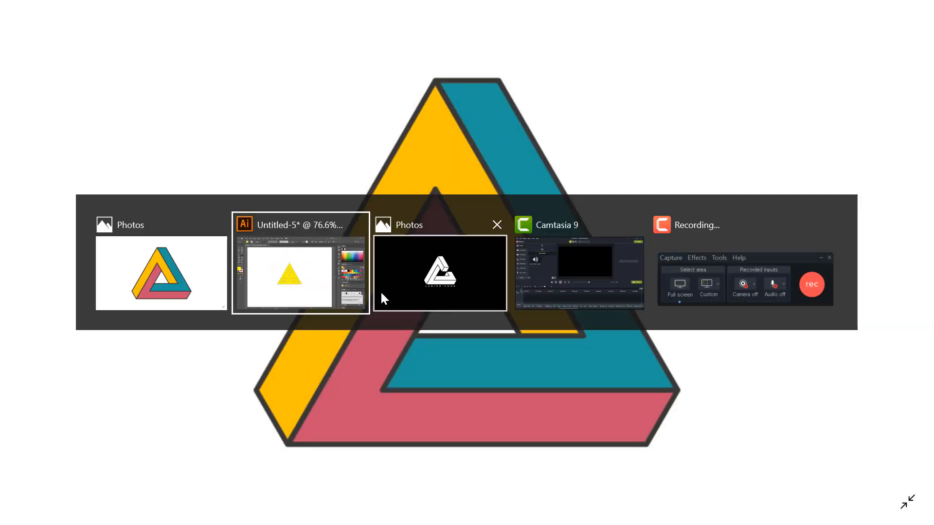
left_click(280, 285)
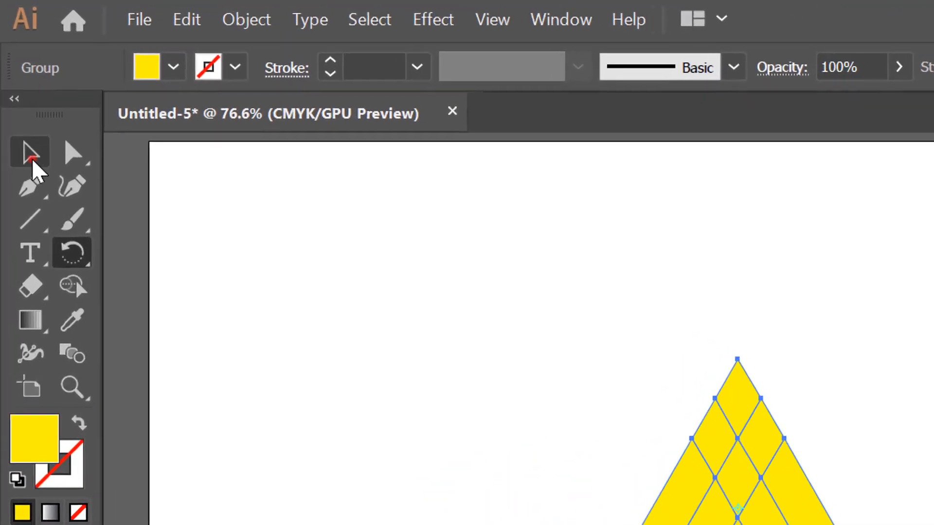
Step: Ungroup the yellow triangle into its separate pieces
left_click(16, 79)
left_click(454, 321)
left_click_drag(496, 328, 688, 500)
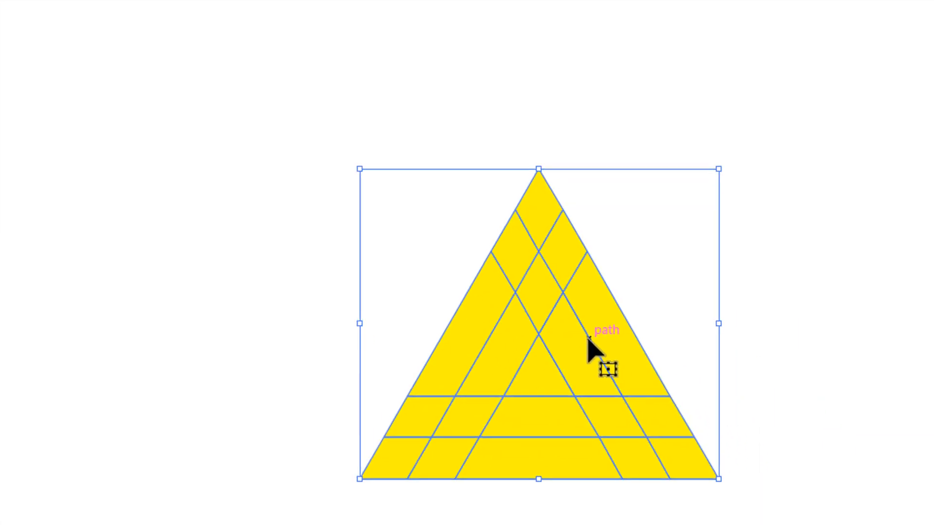
right_click(481, 241)
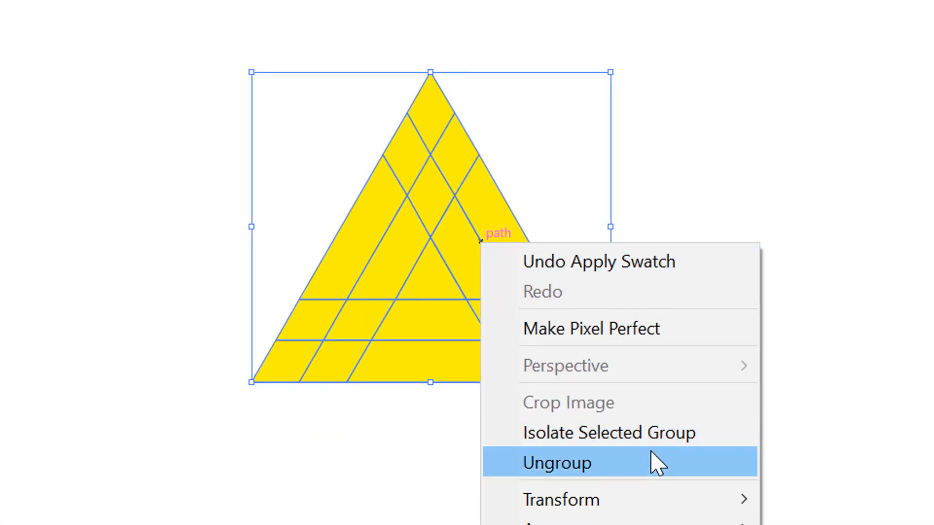
left_click(658, 465)
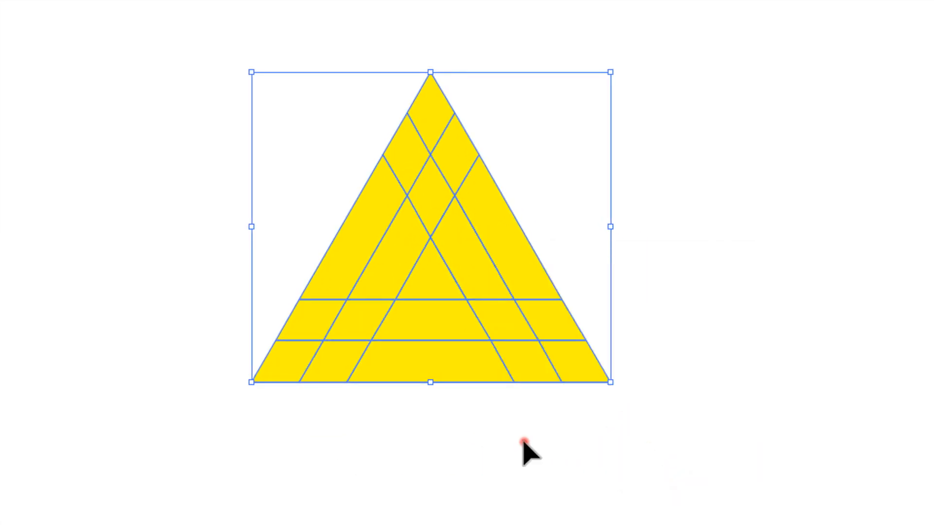
Step: Delete the small triangle at the centre of the yellow shape, and check the reference image in Photos before returning to Illustrator
left_click(524, 442)
left_click(434, 265)
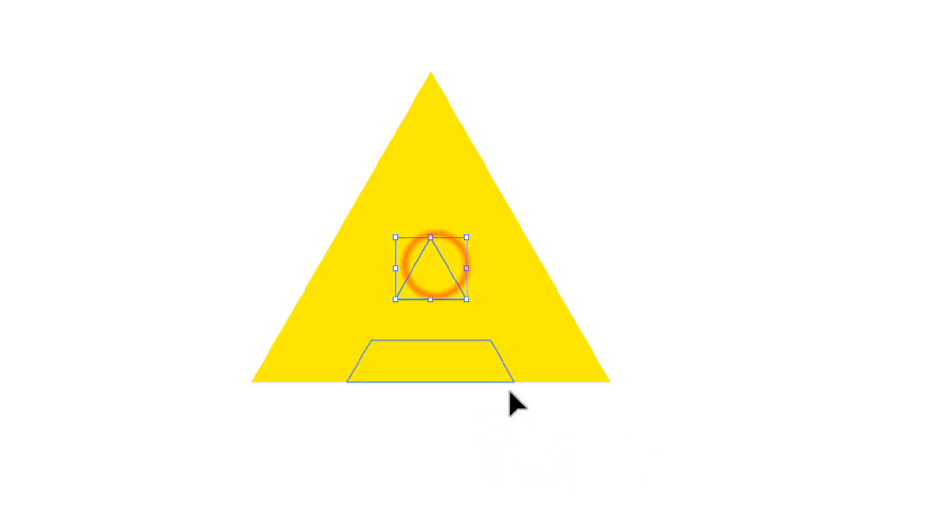
key("Delete")
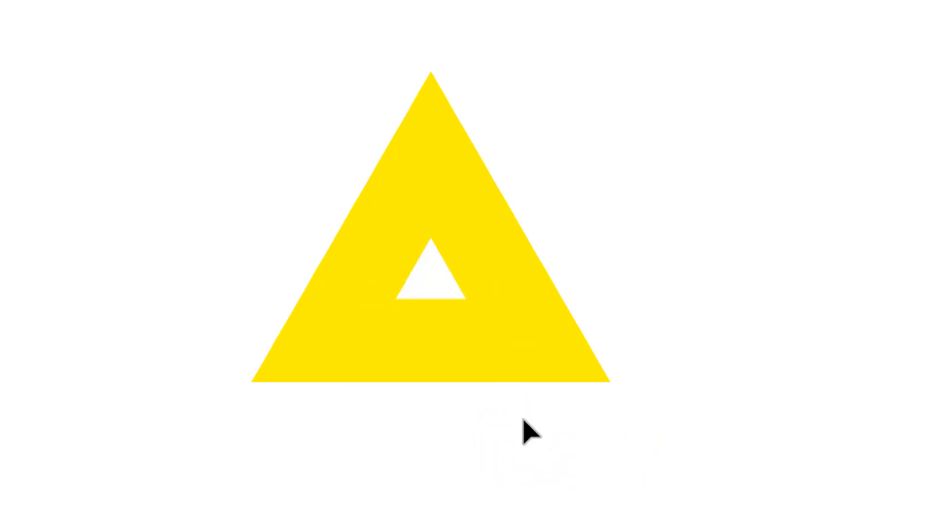
left_click(570, 494)
key("alt+Tab")
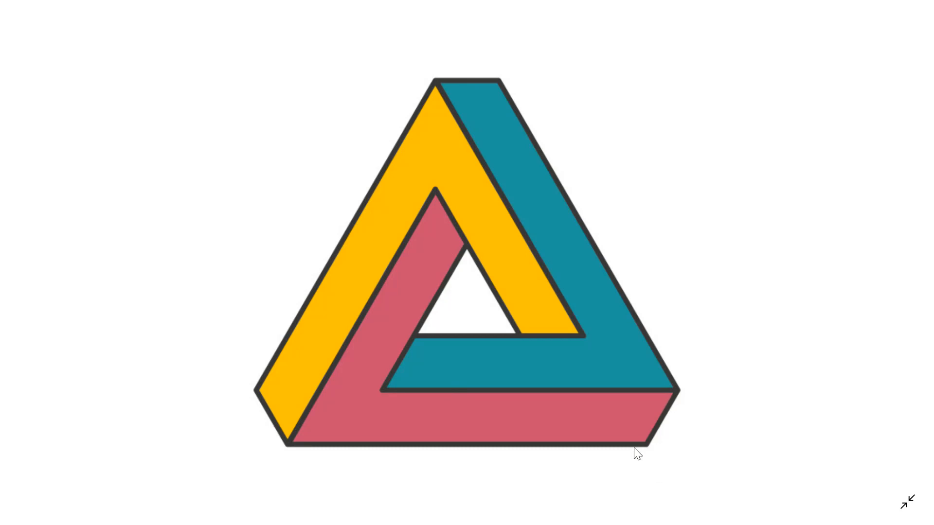
key("alt+Tab")
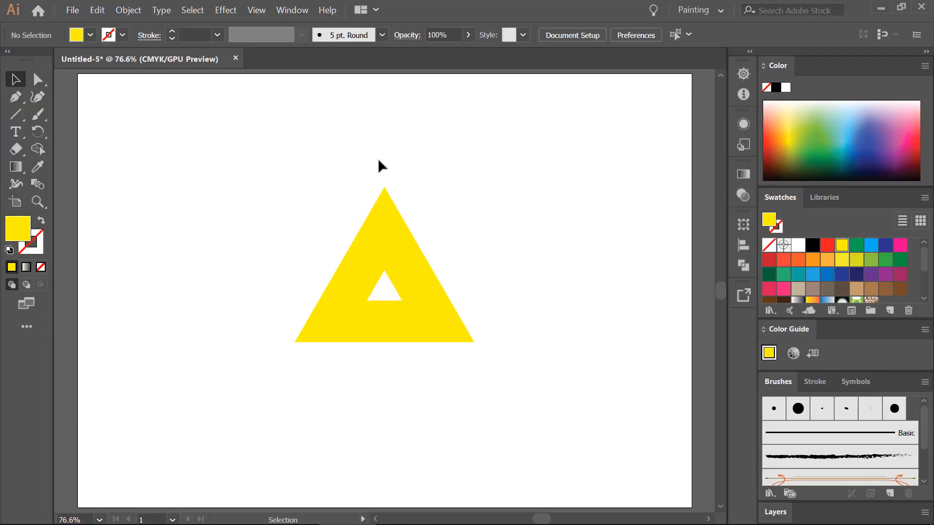
Step: Select only the anchor point at the triangle's apex with the Direct Selection tool and show the artwork in Outline view
left_click_drag(229, 171, 607, 401)
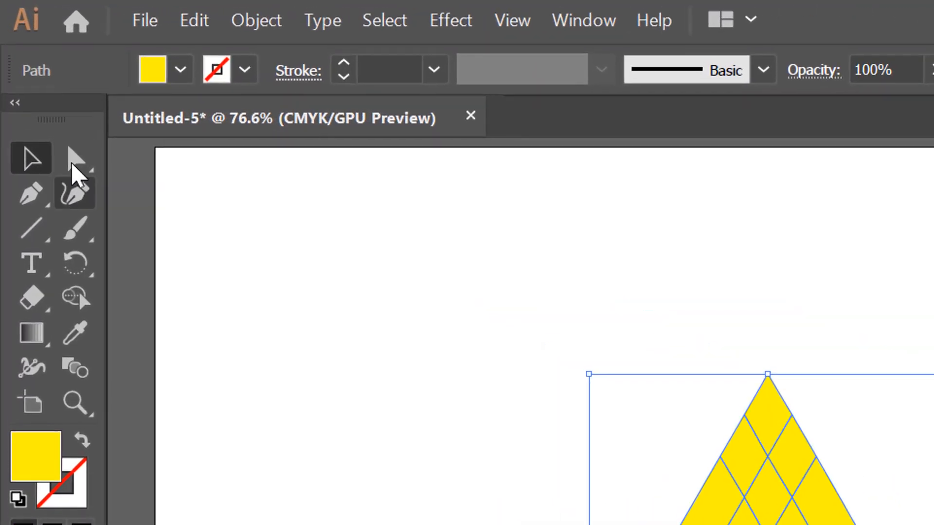
left_click(38, 82)
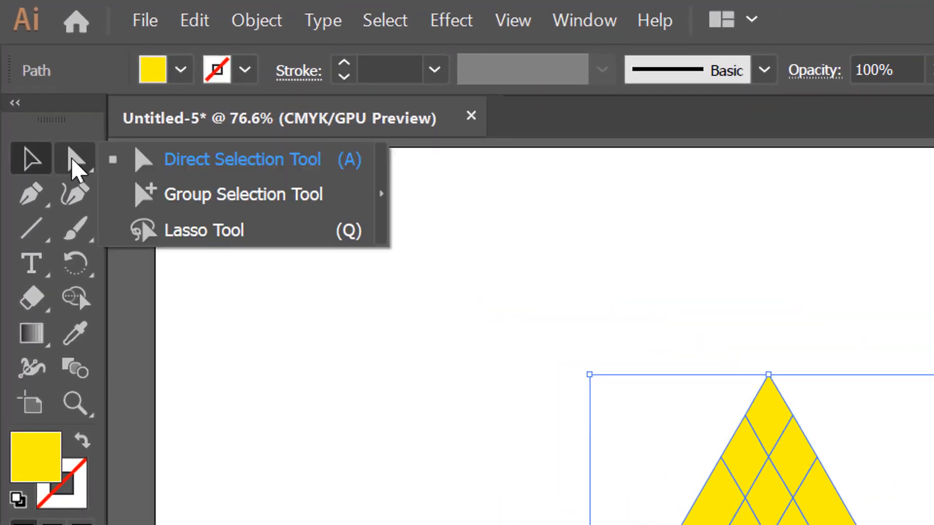
left_click(277, 165)
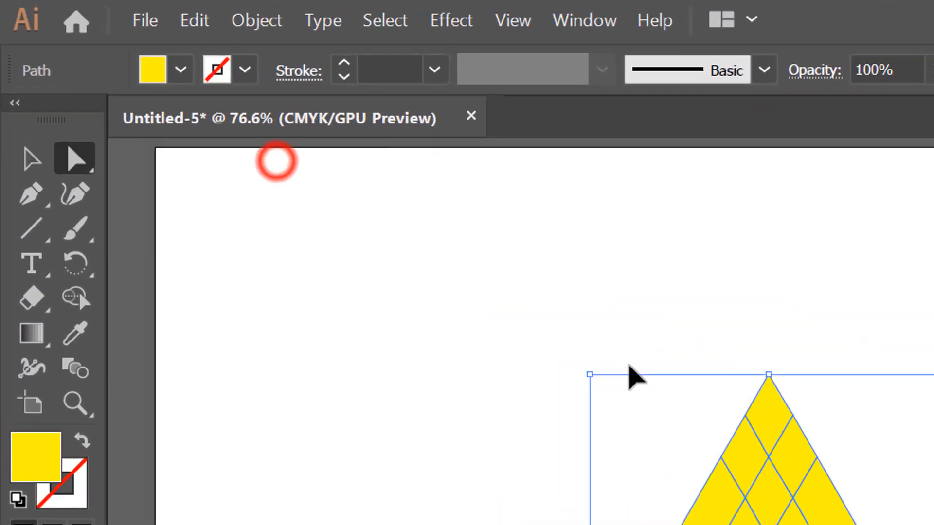
left_click_drag(653, 513, 933, 524)
left_click_drag(805, 451, 777, 503)
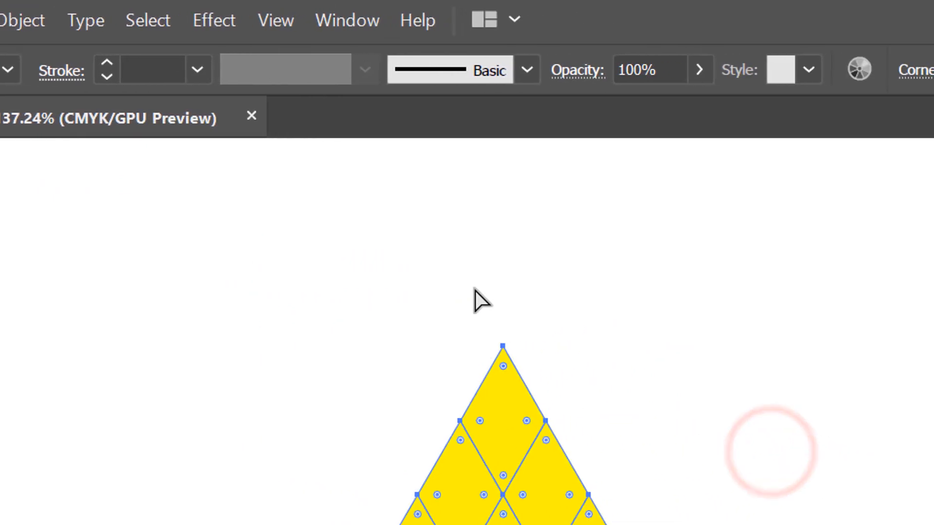
left_click_drag(476, 289, 545, 372)
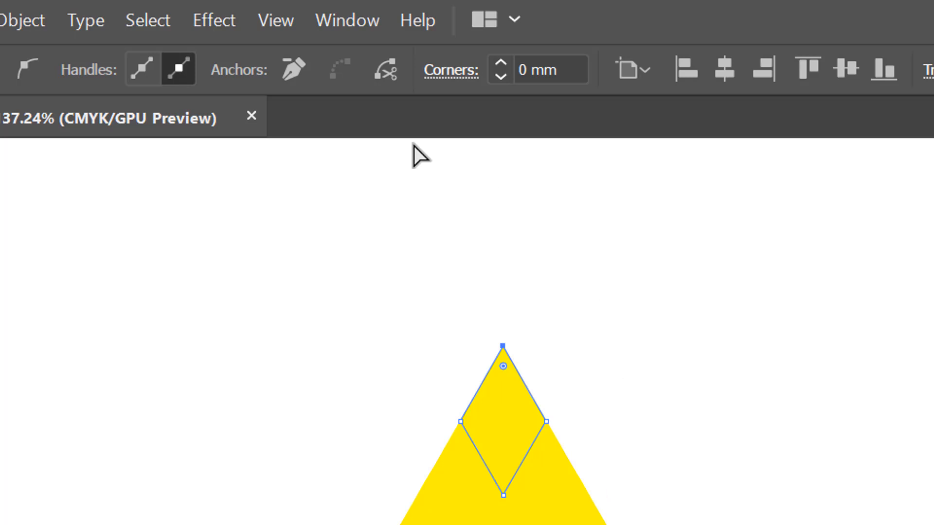
left_click(285, 22)
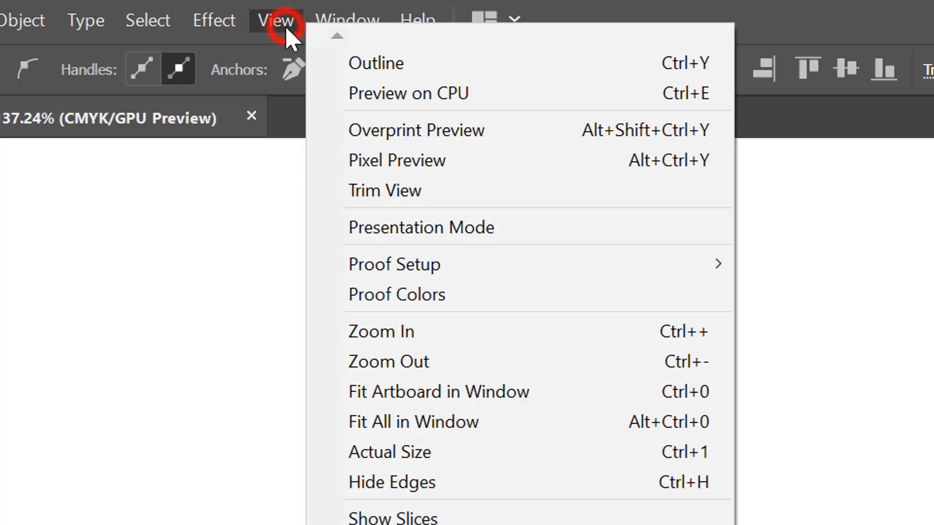
left_click(471, 73)
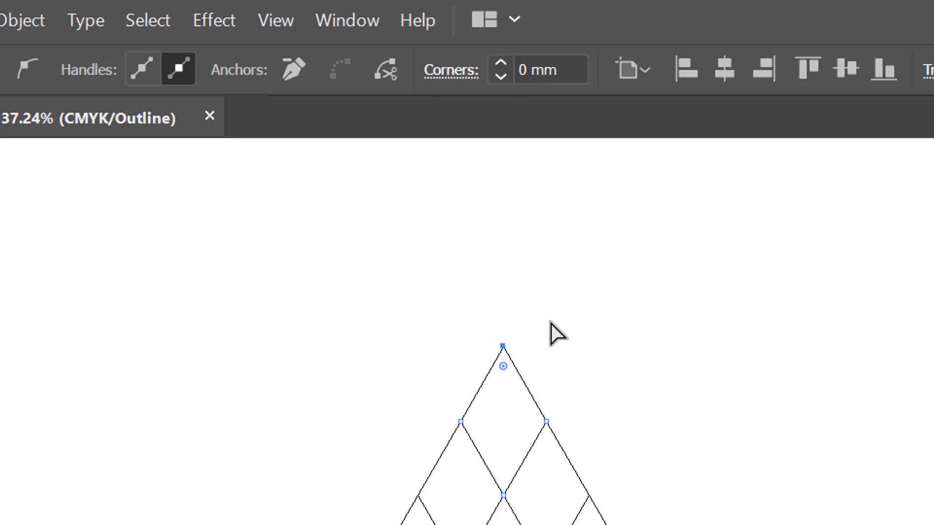
Step: Try to delete the apex anchor point outright, and undo the deletion
key("Delete")
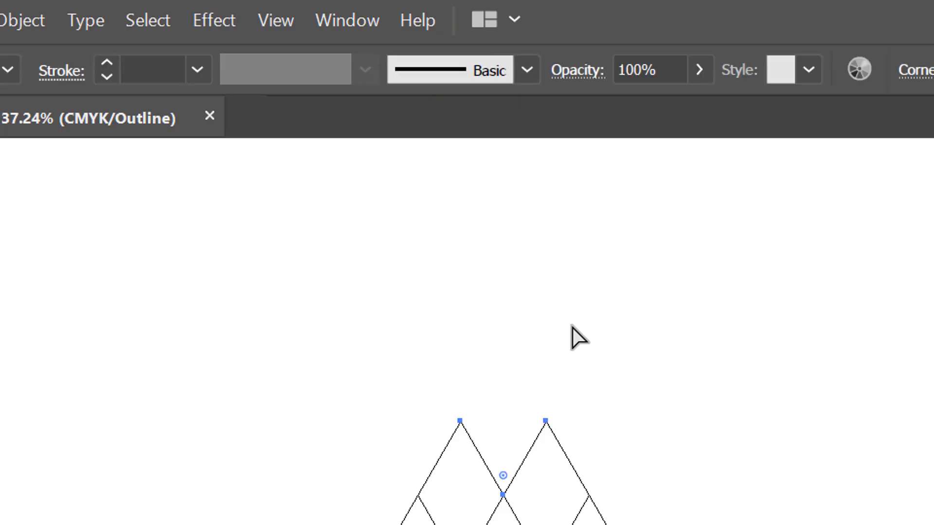
left_click(576, 324)
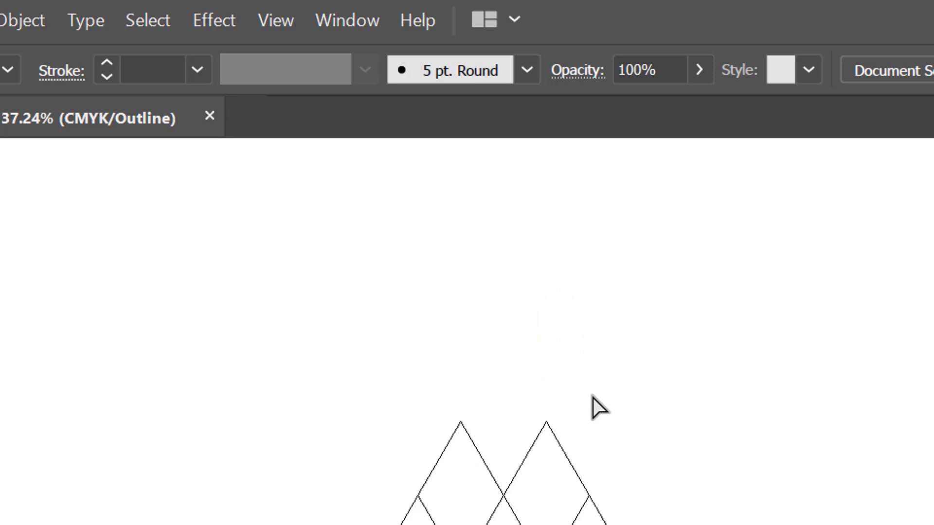
key("ctrl+z")
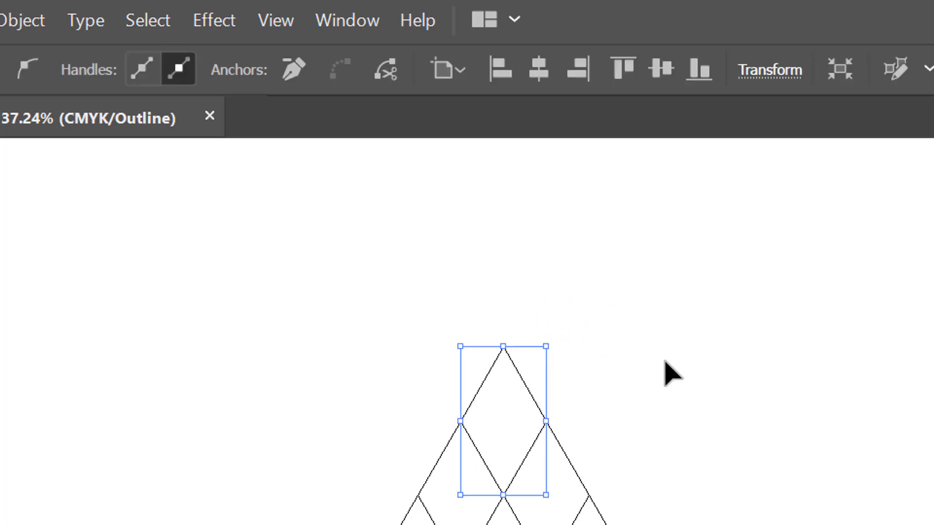
Step: Select the apex anchor point again and remove it with Remove Selected Anchor Points, cutting the top corner off flat
left_click(538, 269)
left_click_drag(455, 274, 562, 387)
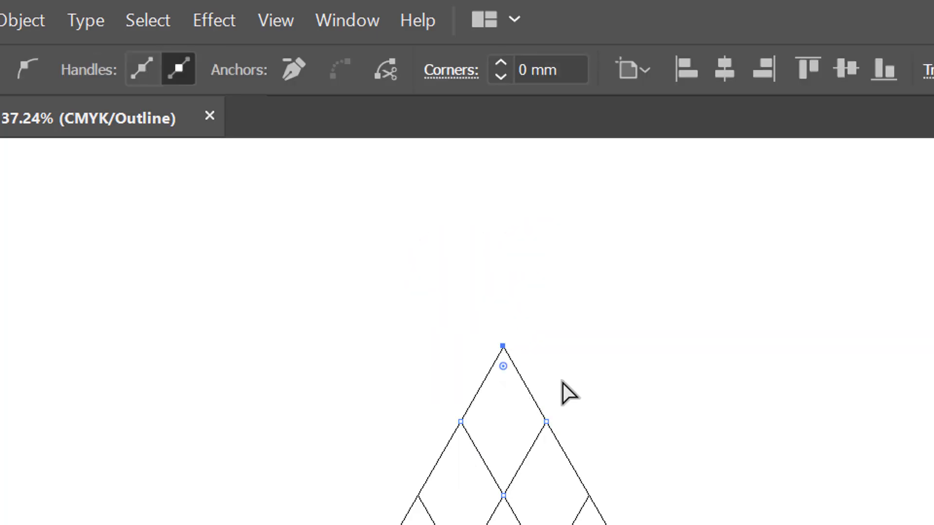
left_click(294, 71)
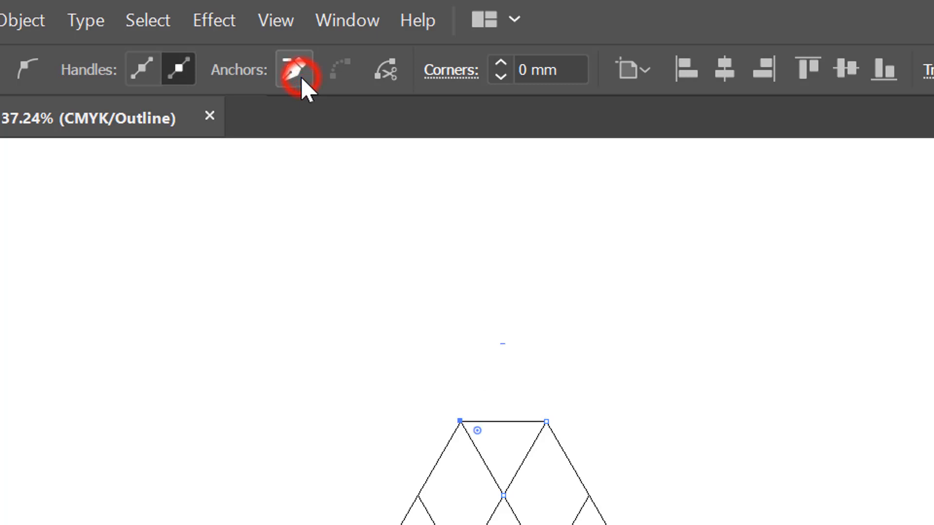
left_click(259, 404)
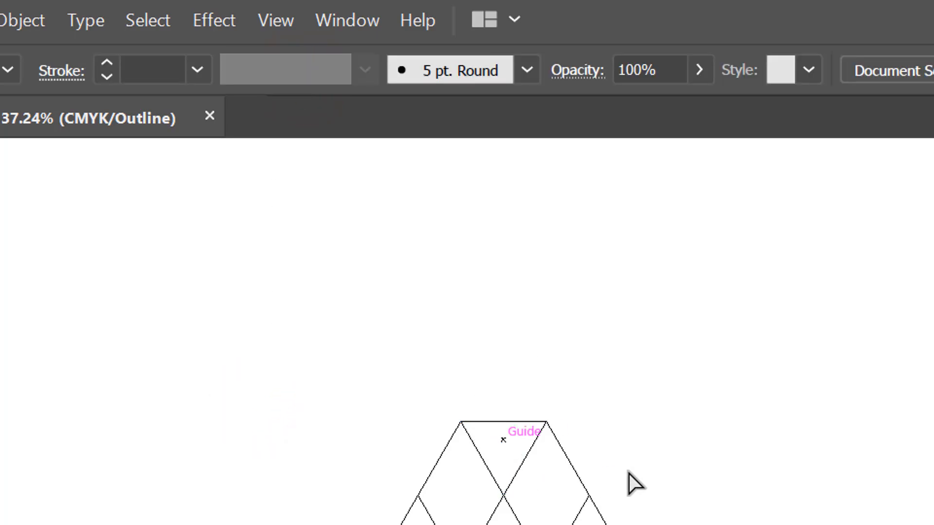
Step: Remove the outermost anchor points at the triangle's lower-right and lower-left tips, cutting both corners off
left_click_drag(709, 524, 550, 260)
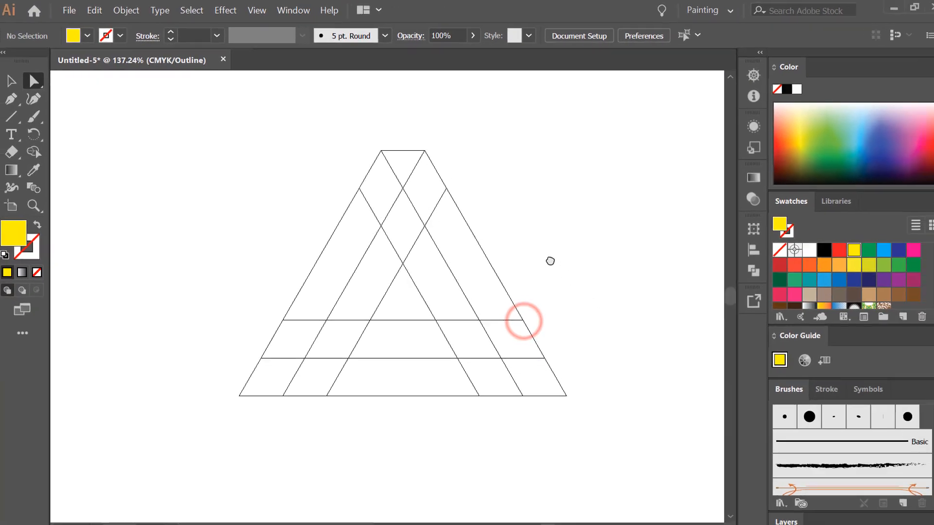
left_click(600, 329)
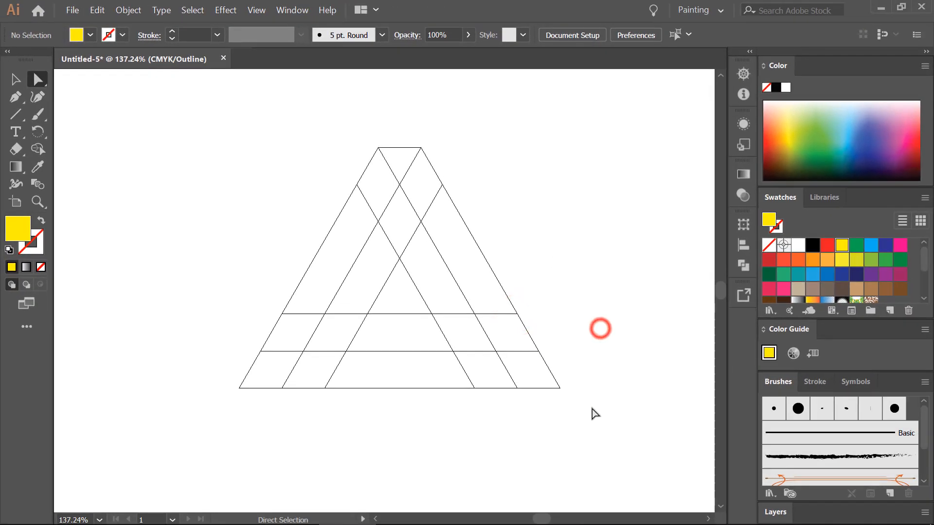
left_click_drag(590, 406, 548, 384)
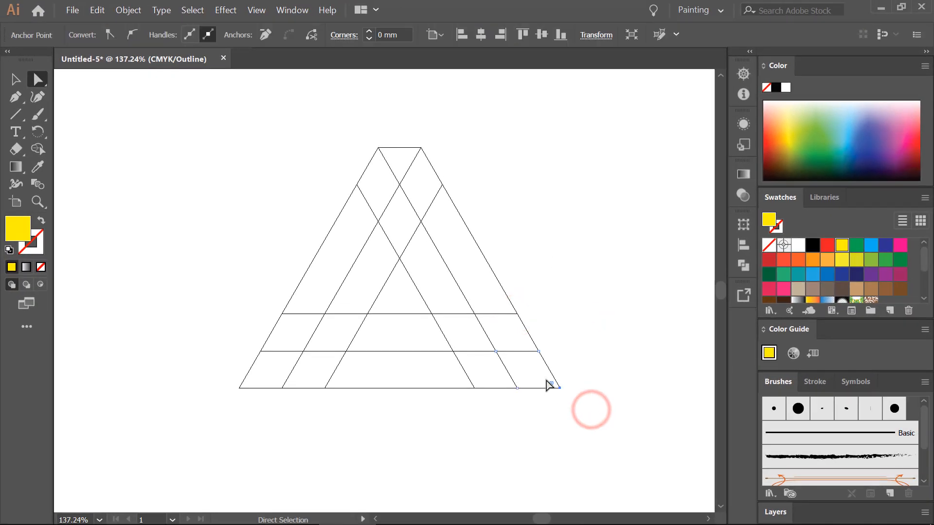
left_click(269, 38)
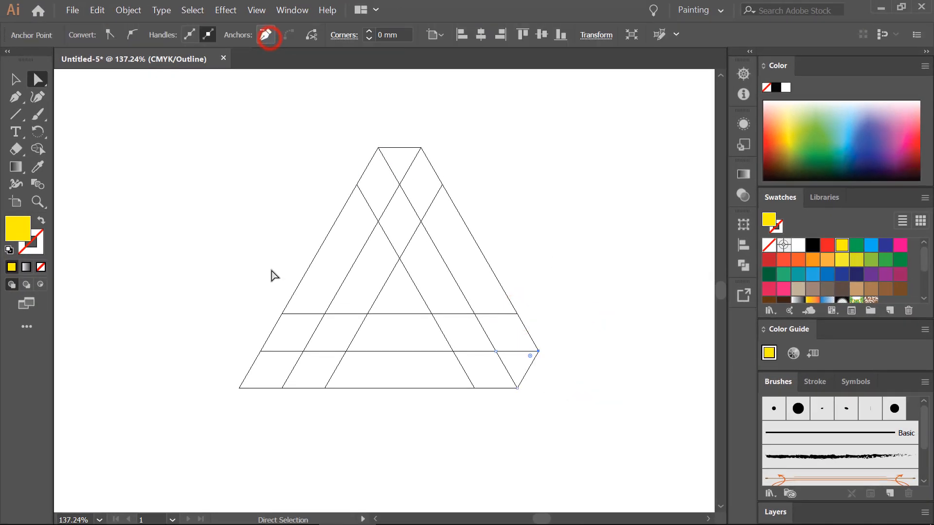
left_click_drag(204, 365, 256, 414)
left_click(267, 37)
left_click(262, 212)
left_click_drag(288, 195, 252, 212)
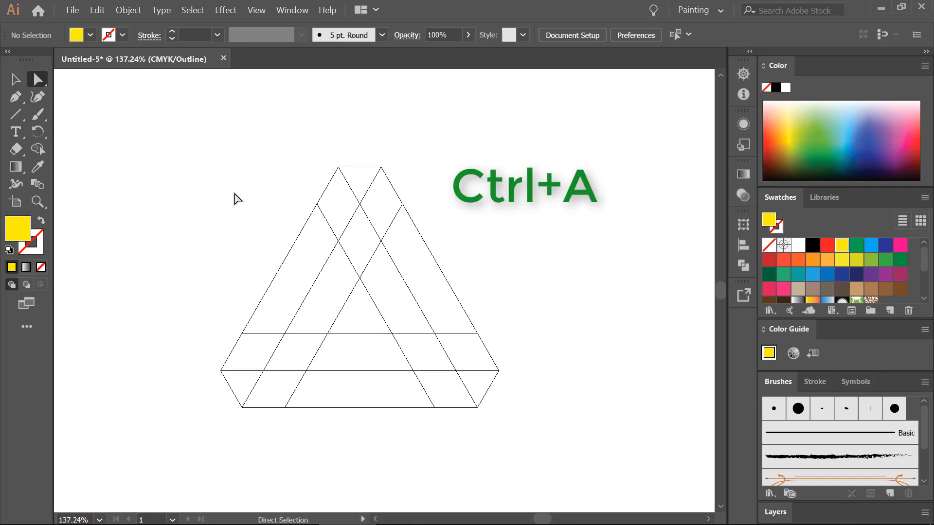
Step: Select all the pieces and merge them with the Shape Builder tool into three interlocking L-shaped arms matching the reference
key("ctrl+a")
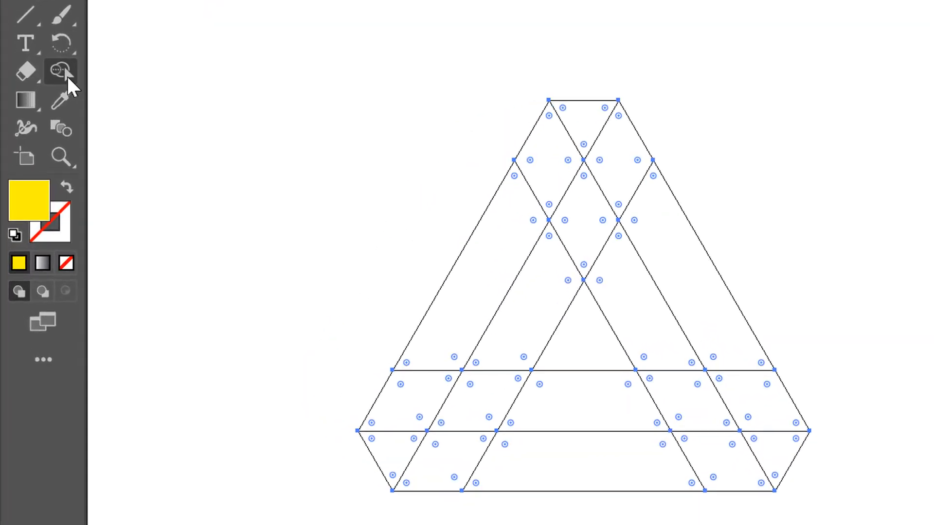
left_click(67, 68)
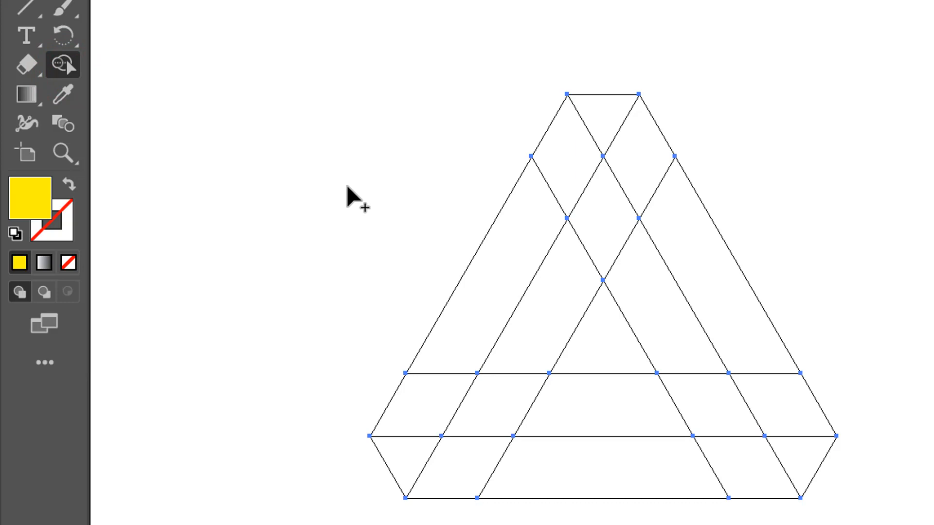
left_click(405, 453)
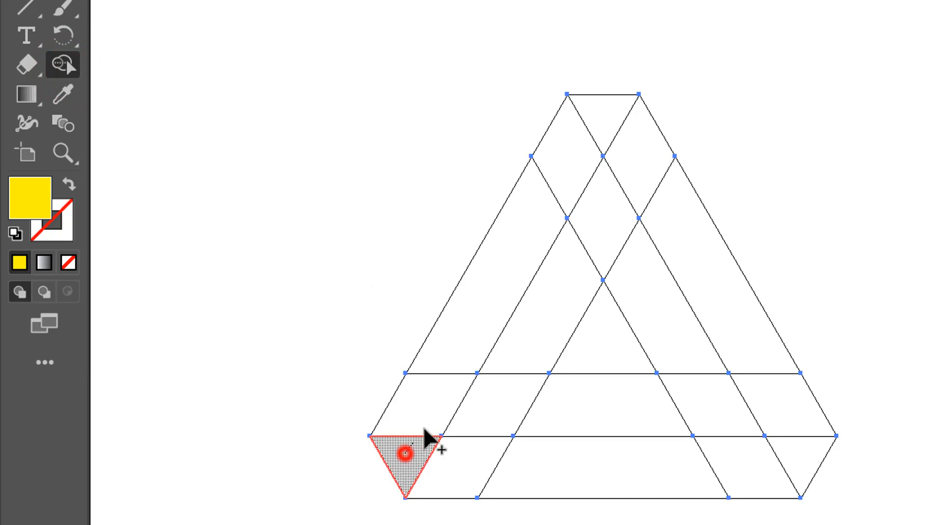
mouse_move(424, 430)
left_mouse_down()
mouse_move(562, 168)
mouse_move(648, 283)
left_mouse_up()
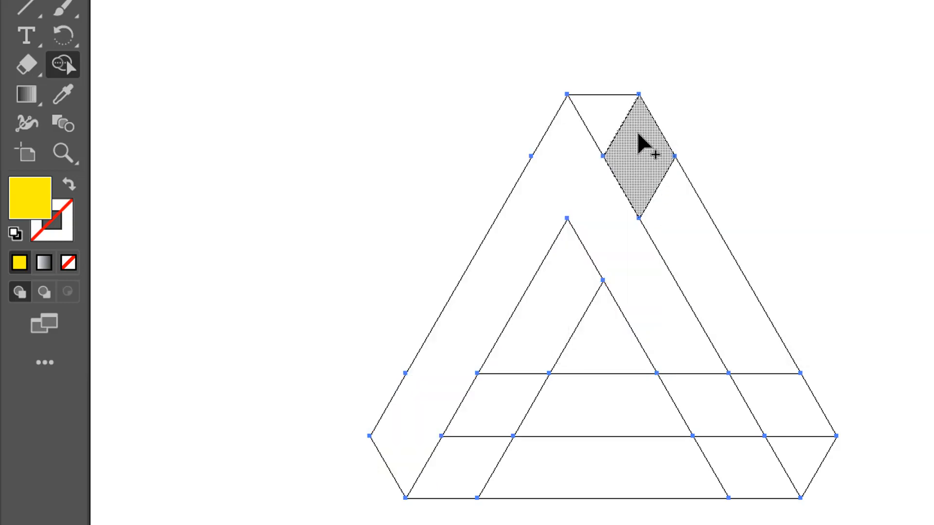
mouse_move(608, 102)
left_mouse_down()
mouse_move(755, 333)
mouse_move(788, 417)
mouse_move(662, 426)
left_mouse_up()
mouse_move(793, 463)
left_mouse_down()
mouse_move(694, 478)
mouse_move(503, 477)
mouse_move(485, 406)
mouse_move(513, 374)
left_mouse_up()
left_click(261, 261)
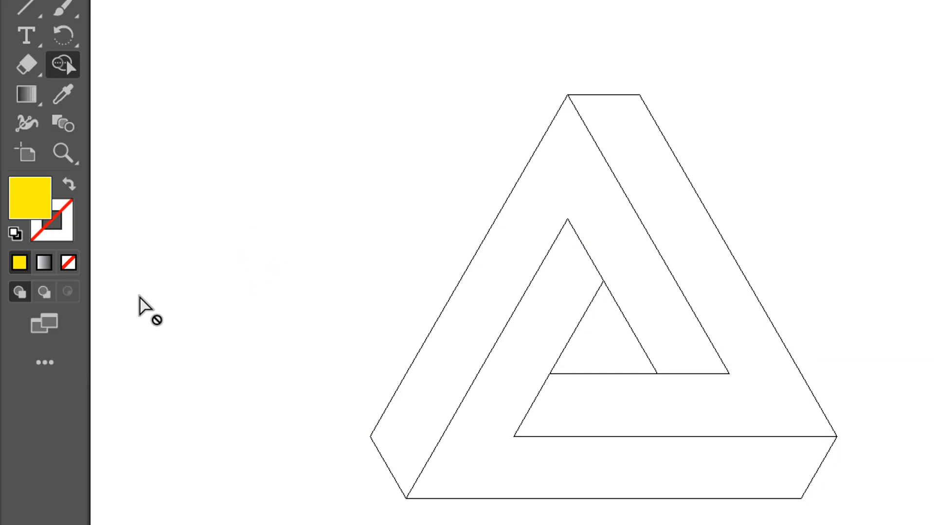
Step: Remove the redundant mid-segment anchor points just below the top corner and above the lower-left corner of the merged shapes
key("ctrl+a")
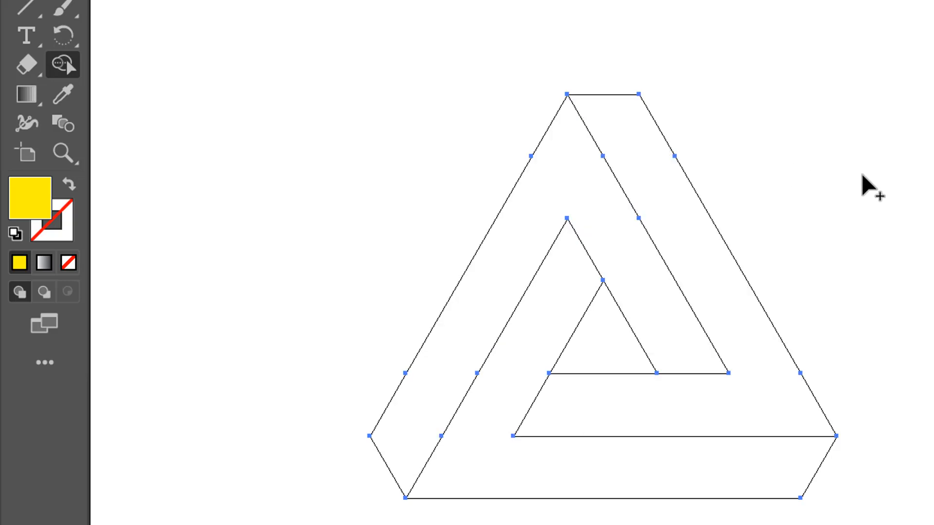
left_click(89, 159)
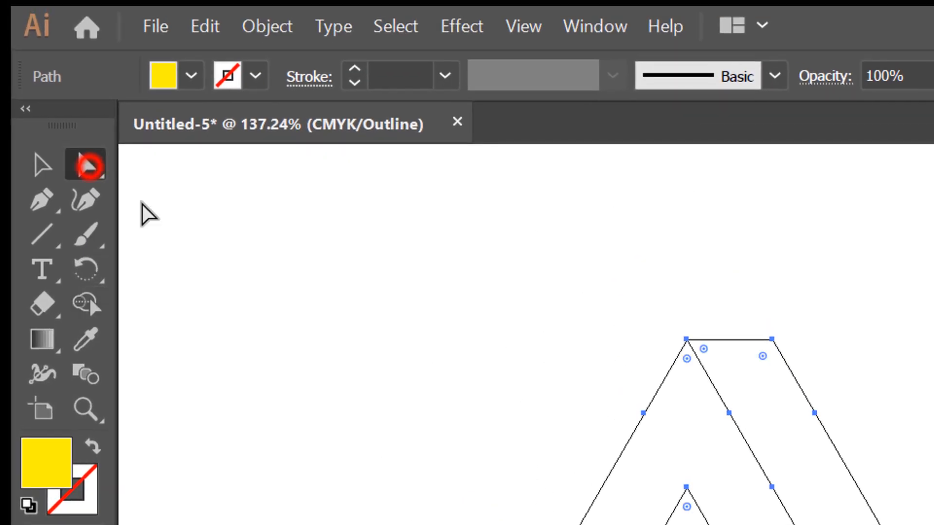
left_click_drag(562, 385, 876, 439)
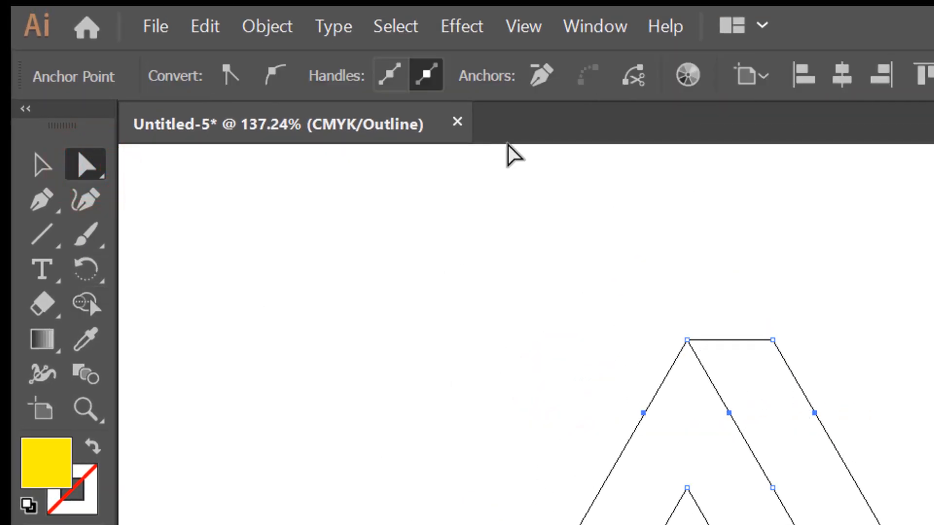
left_click(535, 78)
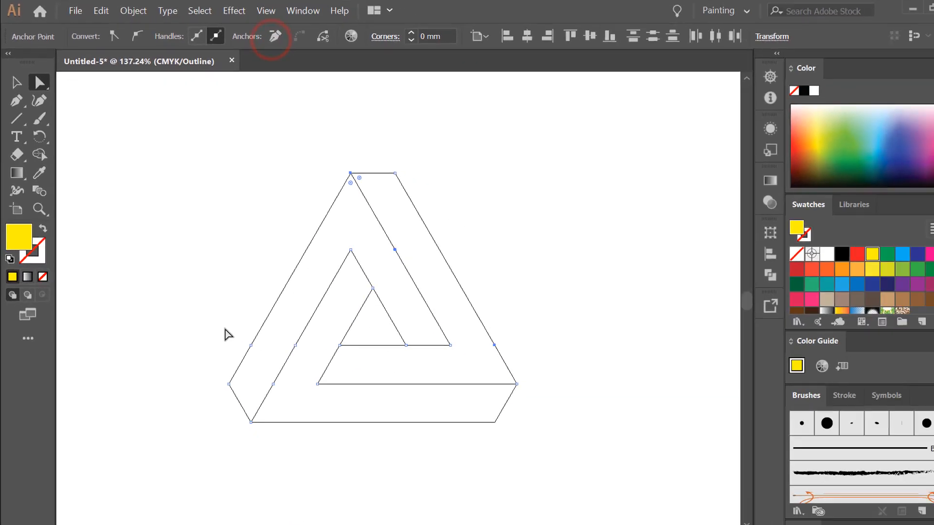
left_click_drag(234, 312, 292, 381)
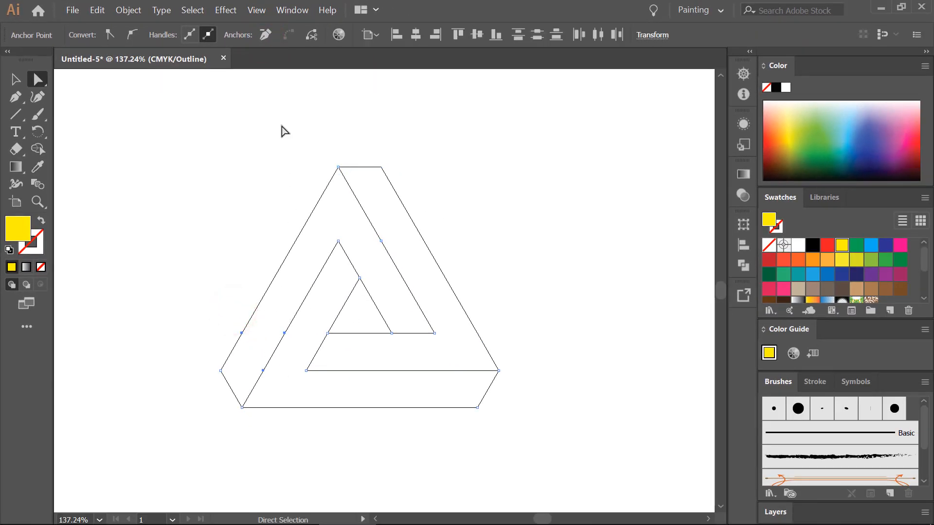
left_click(265, 35)
Step: Remove the redundant anchor point on the outer right edge above the lower-right corner, and select all the shapes
left_click(527, 417)
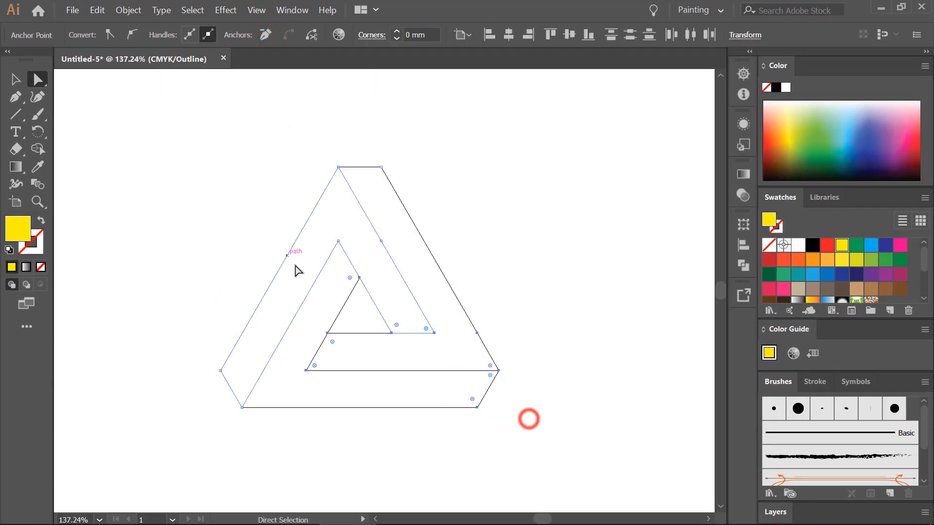
left_click_drag(519, 350, 472, 319)
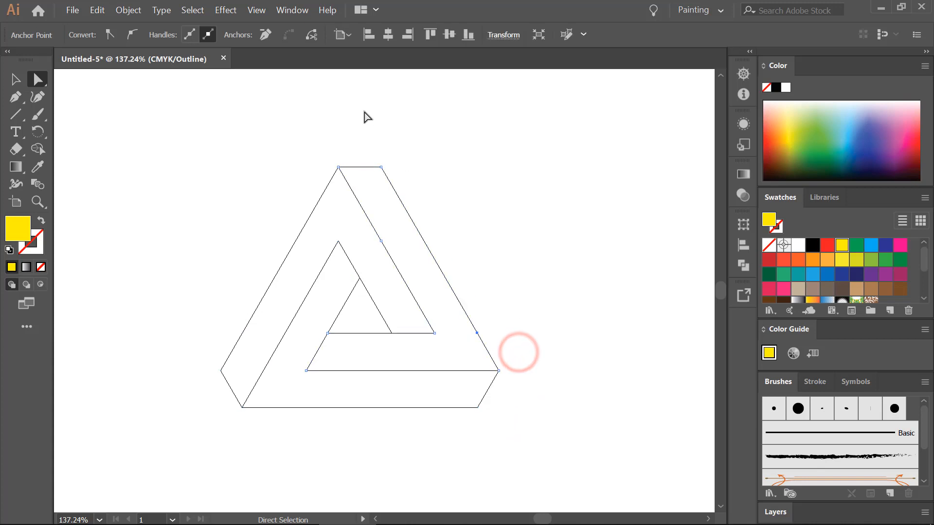
left_click(265, 36)
key("ctrl+a")
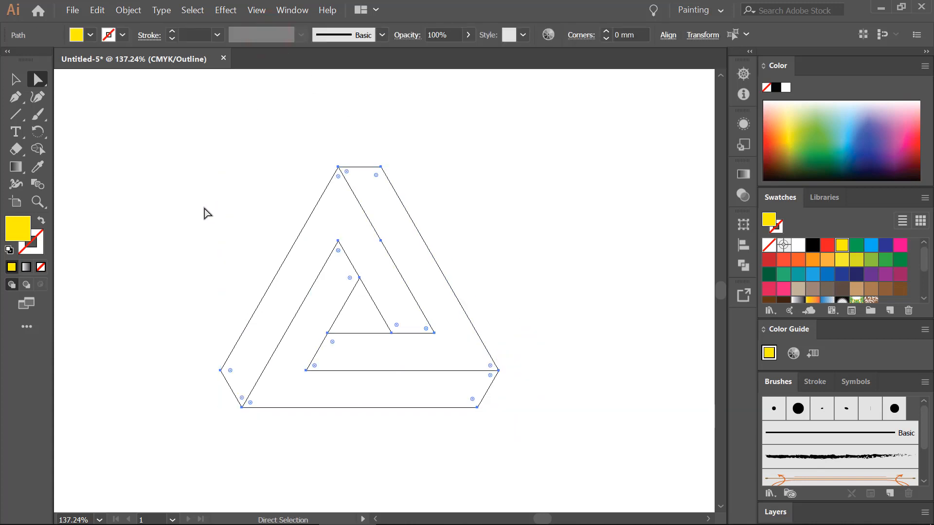
Step: Remove the redundant anchor point midway along the inner right edge below the top corner, then check all the shapes' anchor points
left_click_drag(404, 250, 375, 228)
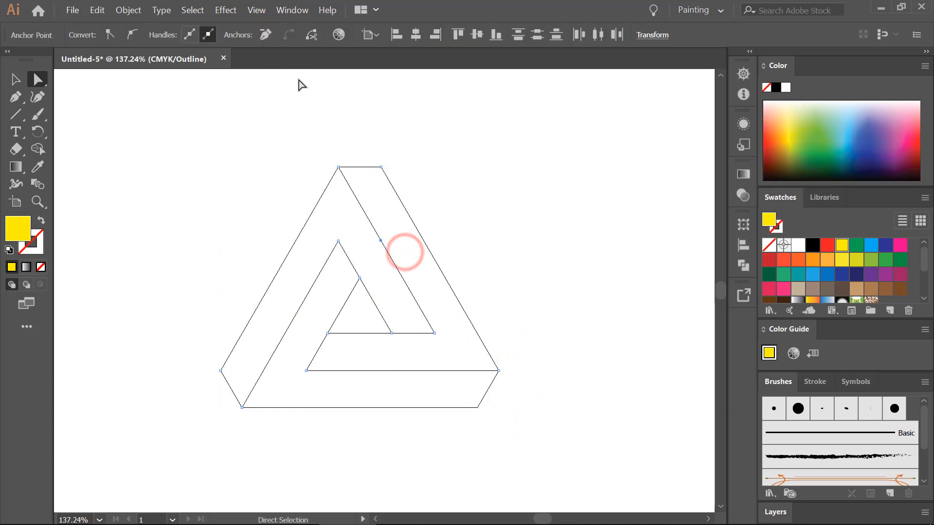
left_click(267, 34)
key("ctrl+a")
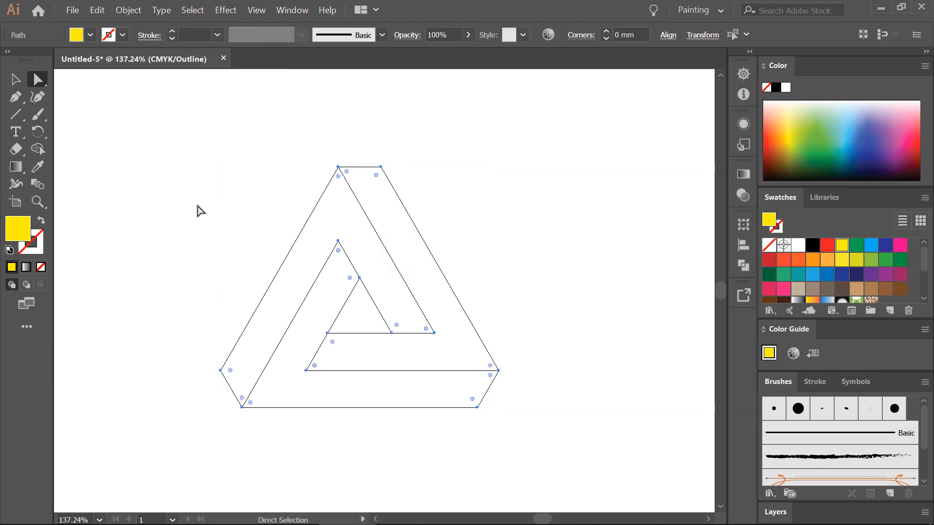
left_click(197, 206)
Step: Switch to the Photos window to examine the Ladies' Code reference logo, then return to the Illustrator drawing
key("alt+Tab")
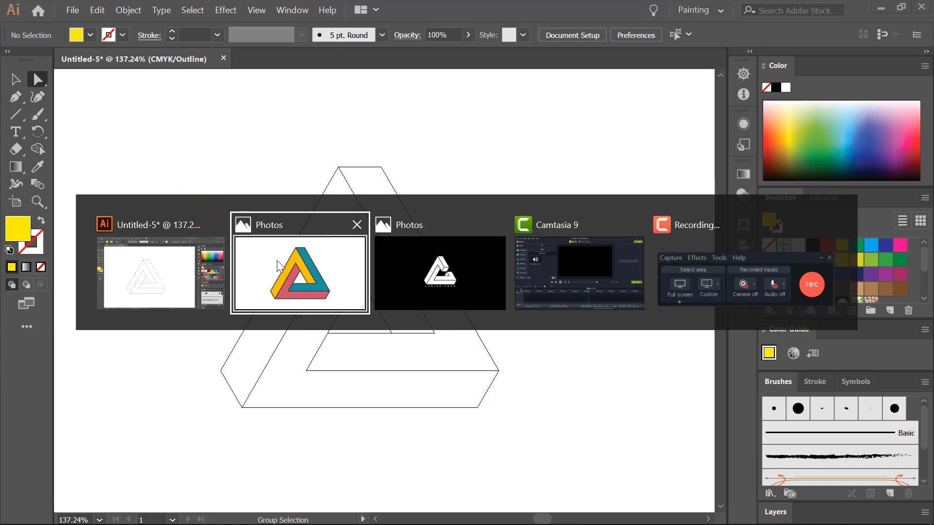
left_click(421, 272)
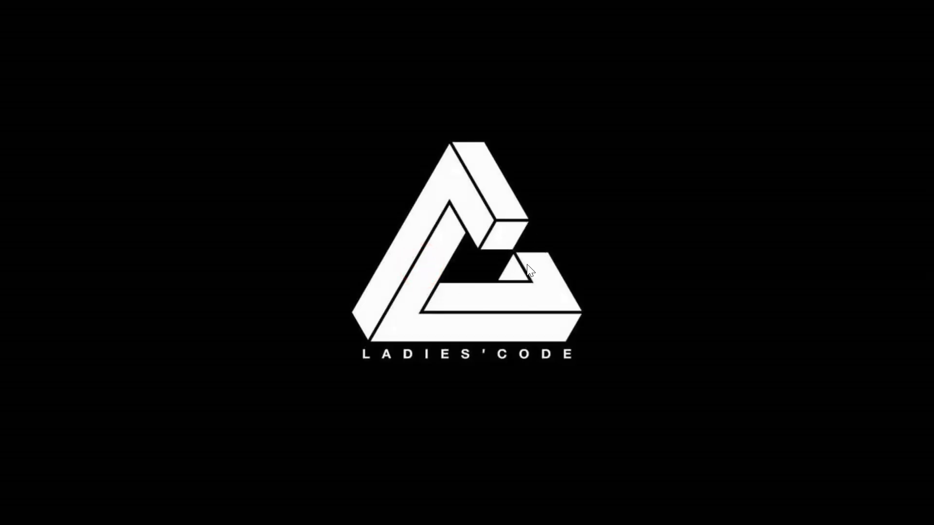
key("alt+Tab")
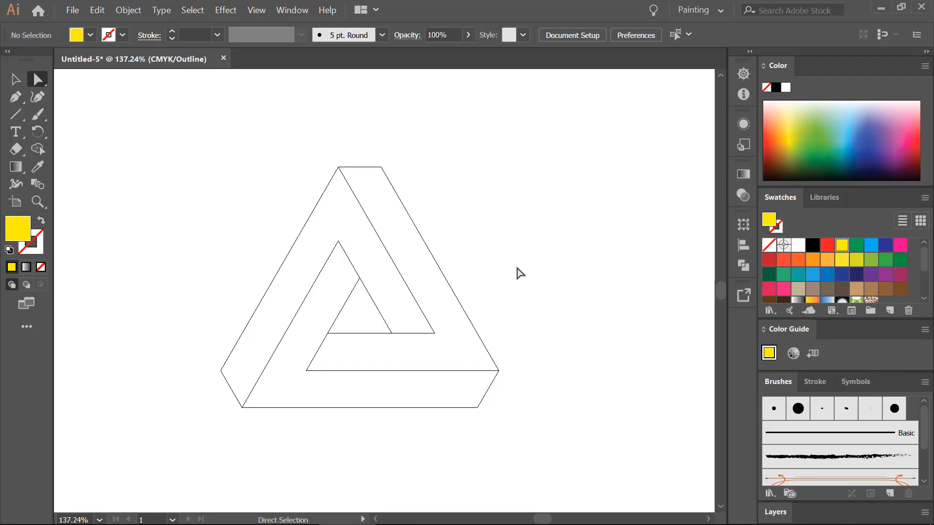
Step: Select all the triangle shapes and lock them
key("ctrl+a")
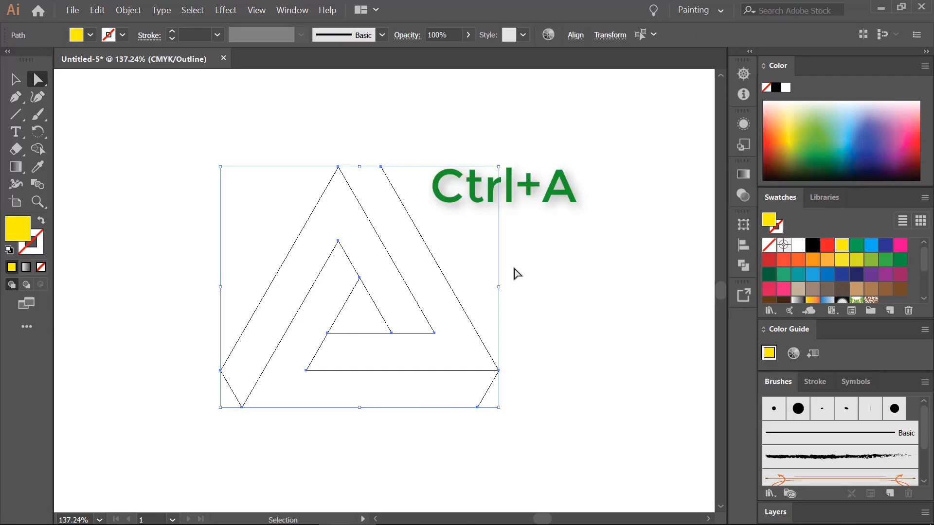
key("a")
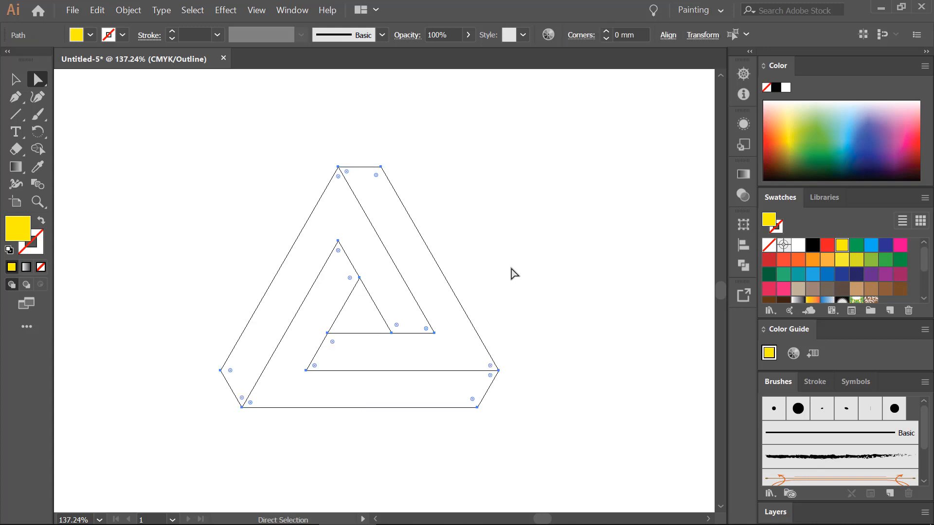
left_click(128, 11)
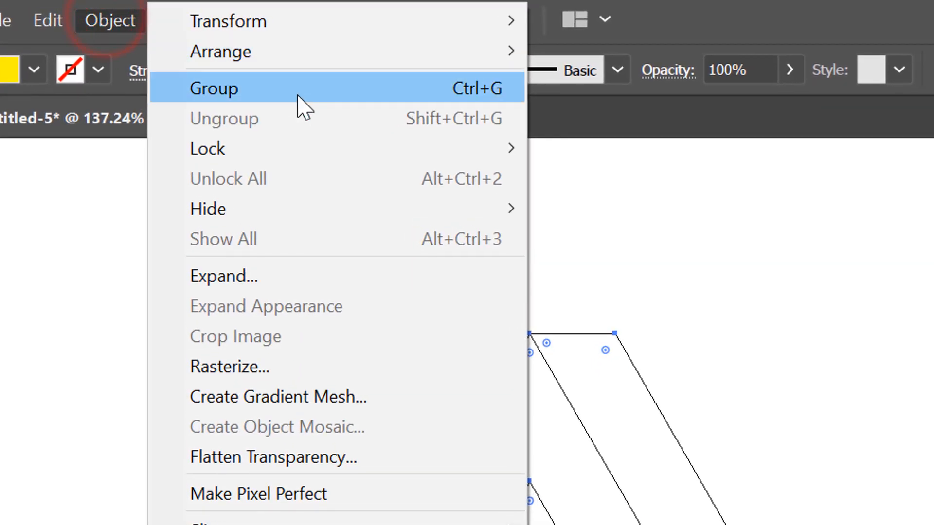
left_click(350, 154)
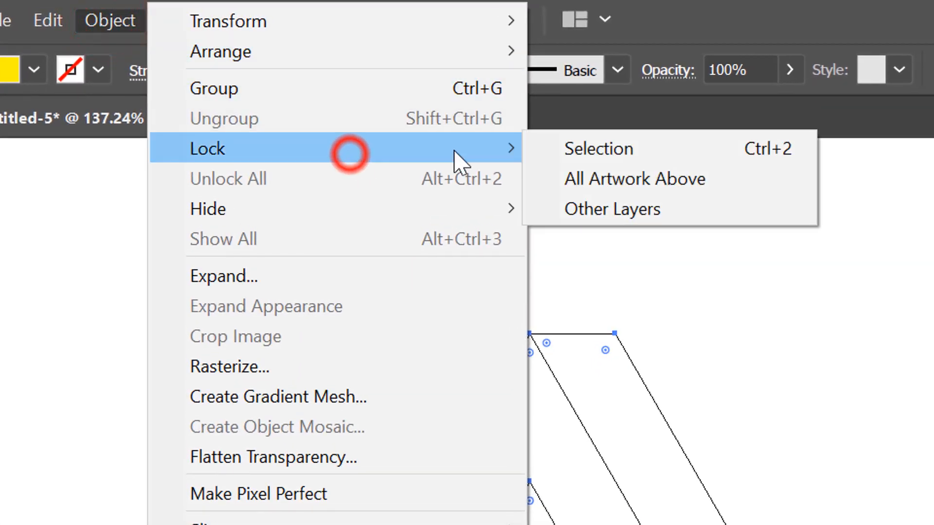
left_click(676, 151)
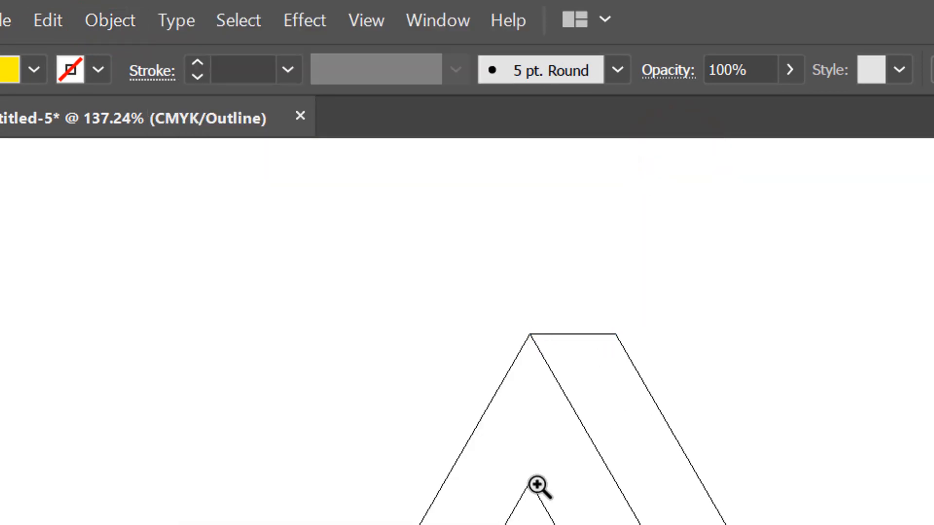
Step: Draw a 30 mm line at 60° from the anchor at the lower-right corner of the small inner triangle
left_click_drag(511, 451, 752, 478)
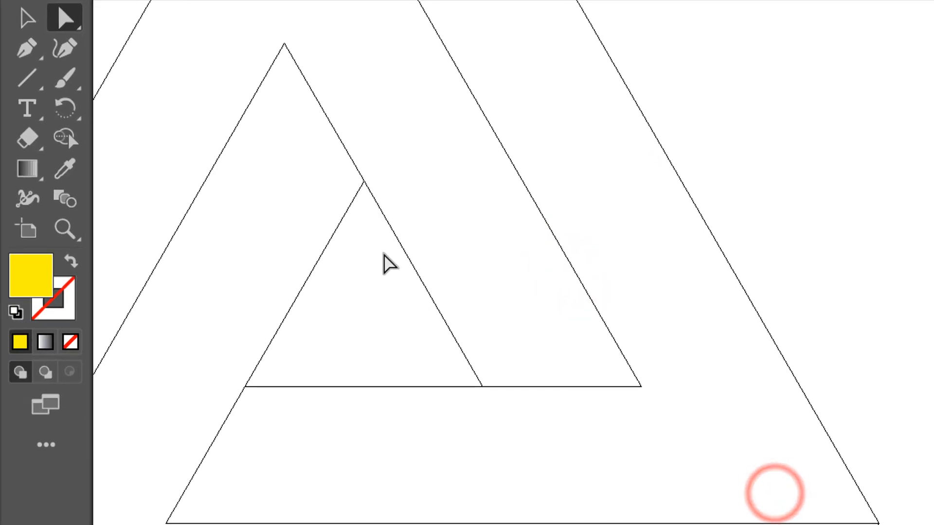
left_click(27, 79)
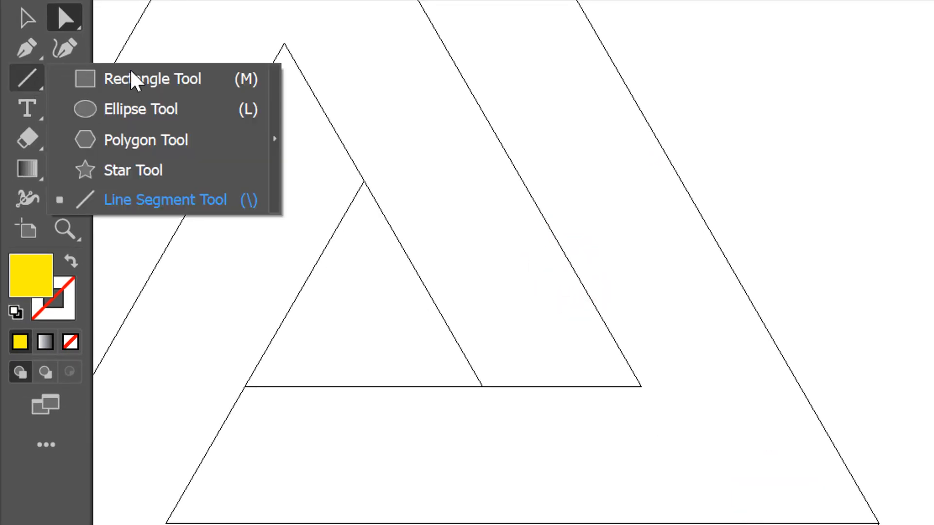
left_click(193, 204)
left_click_drag(592, 316, 657, 377)
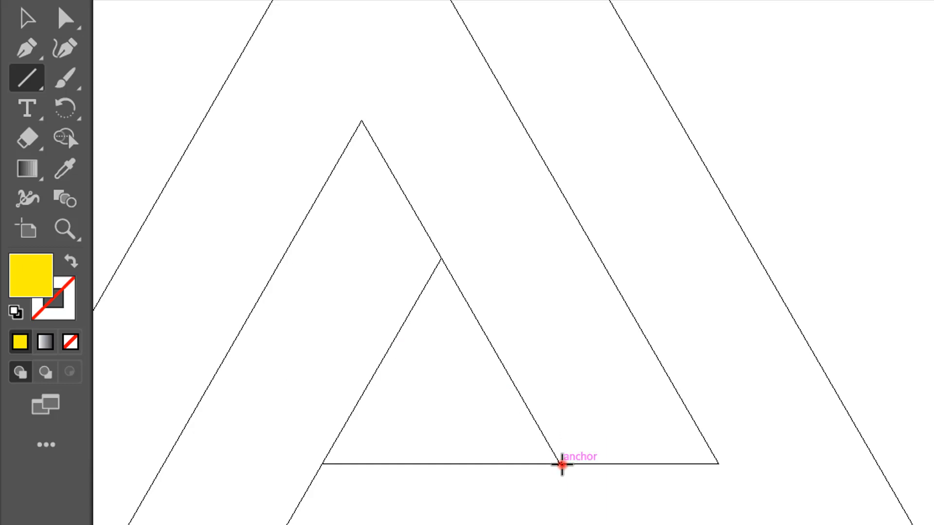
left_click(561, 464)
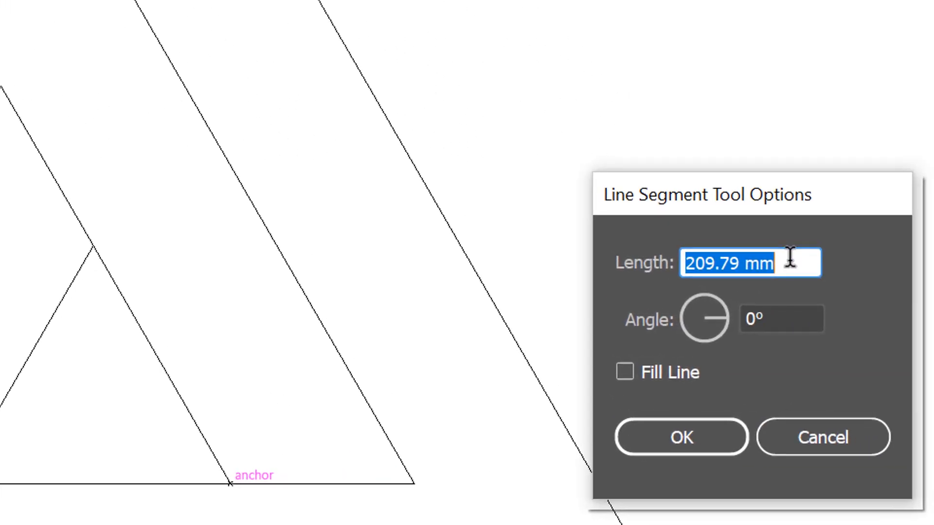
left_click(791, 260)
triple_click(791, 261)
type("30")
key("Tab")
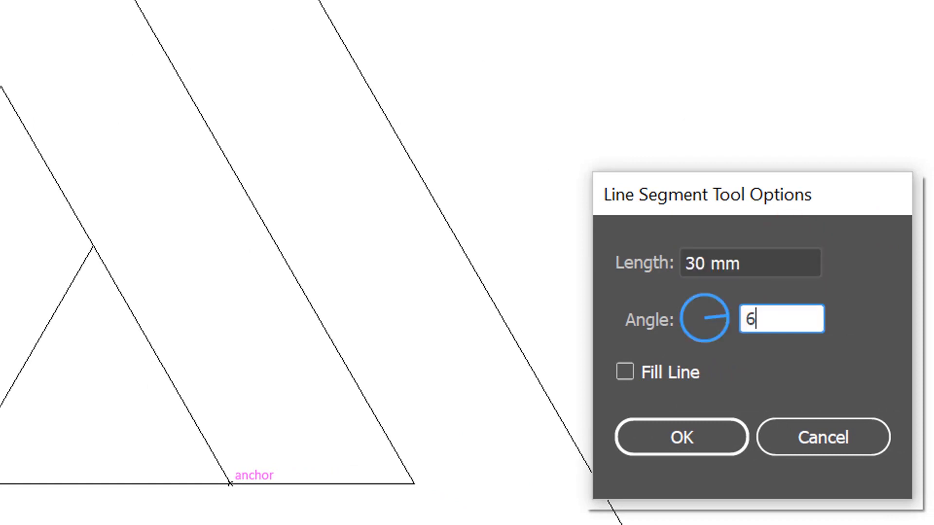
left_click(694, 444)
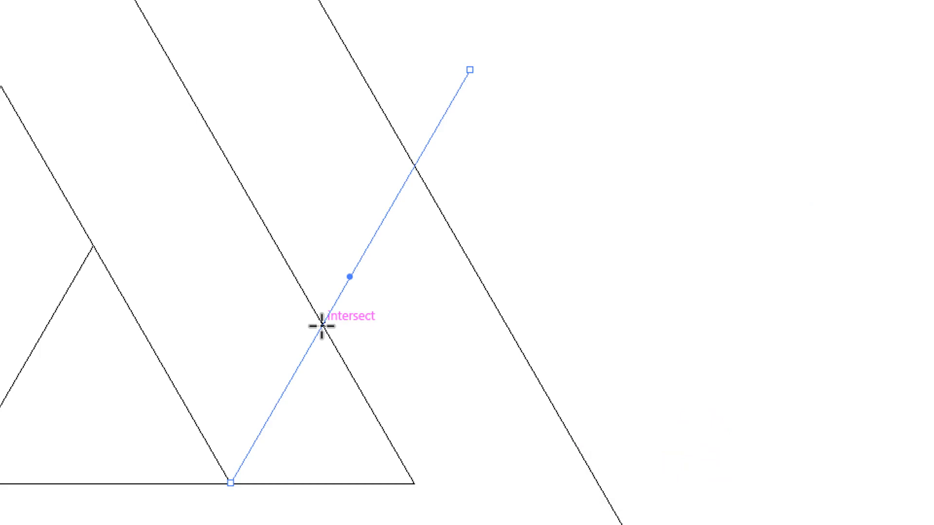
Step: Draw a horizontal line through the angled line's crossing with the middle edge, extending it past the outer right edge and the inner triangle's edge
mouse_move(322, 326)
left_mouse_down()
mouse_move(640, 325)
mouse_move(469, 325)
mouse_move(493, 324)
left_mouse_up()
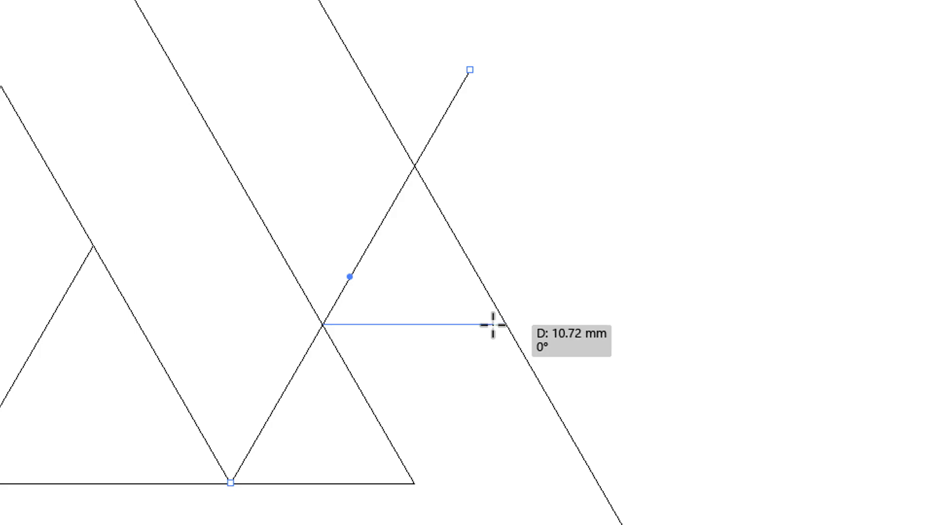
mouse_move(493, 324)
left_mouse_down()
mouse_move(682, 332)
mouse_move(627, 327)
mouse_move(642, 323)
left_mouse_up()
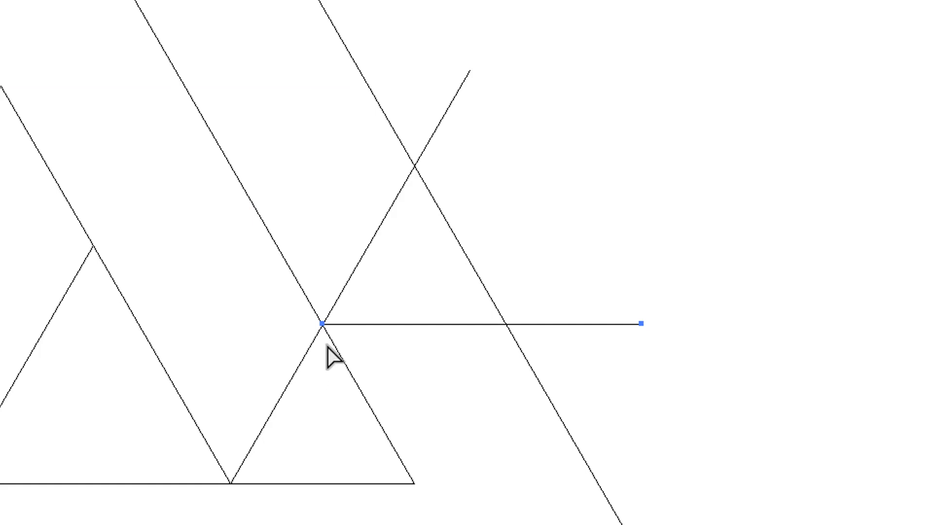
left_click(322, 324)
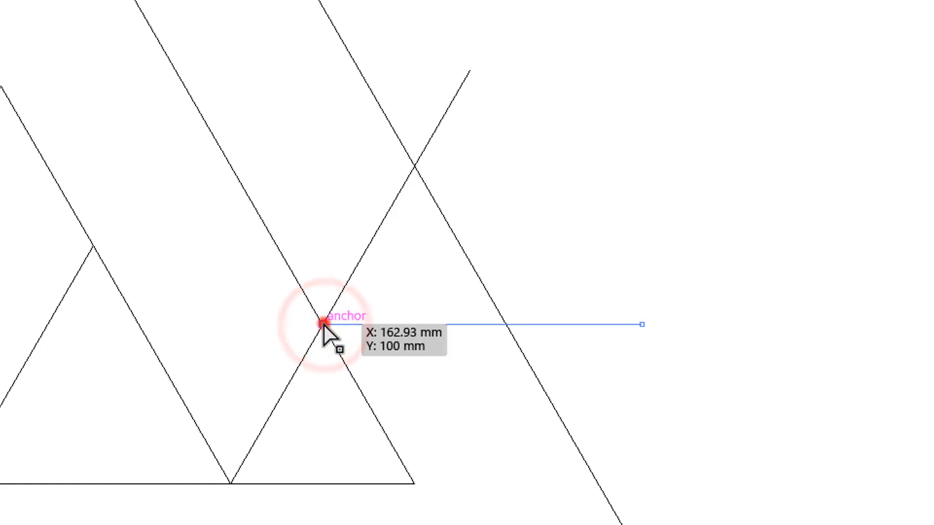
left_click_drag(323, 325, 94, 333)
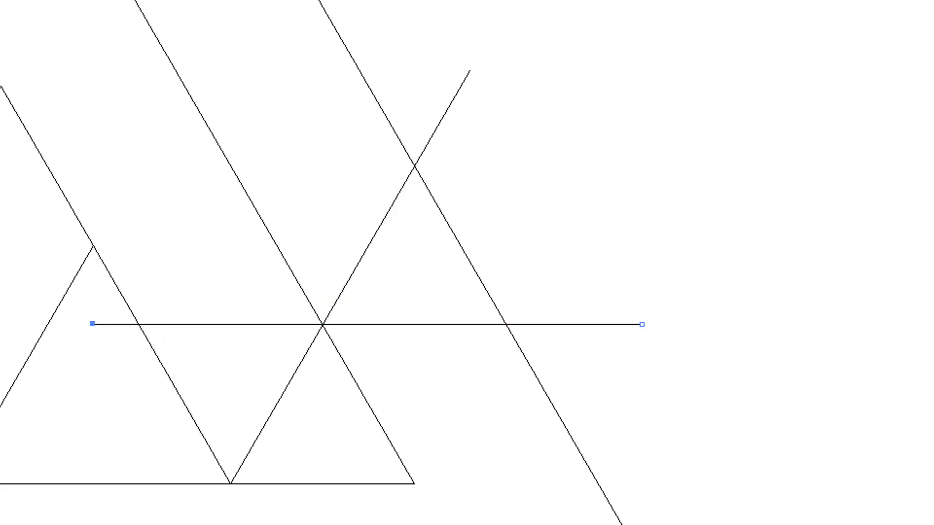
Step: Draw a 30 mm line at 60° from the horizontal line's inner-edge crossing, and a horizontal line from its middle-edge crossing past the outer edge
left_click(138, 324)
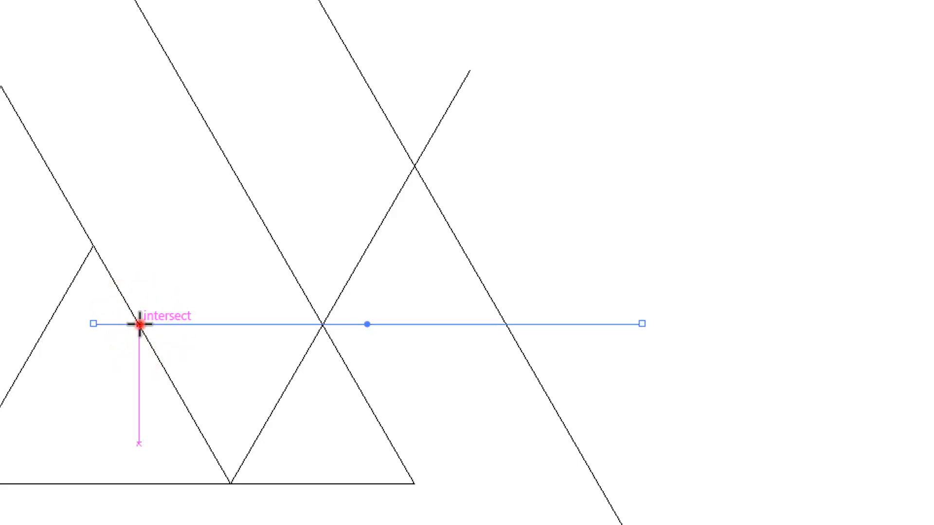
left_click(139, 324)
type("30")
key("Tab")
type("60")
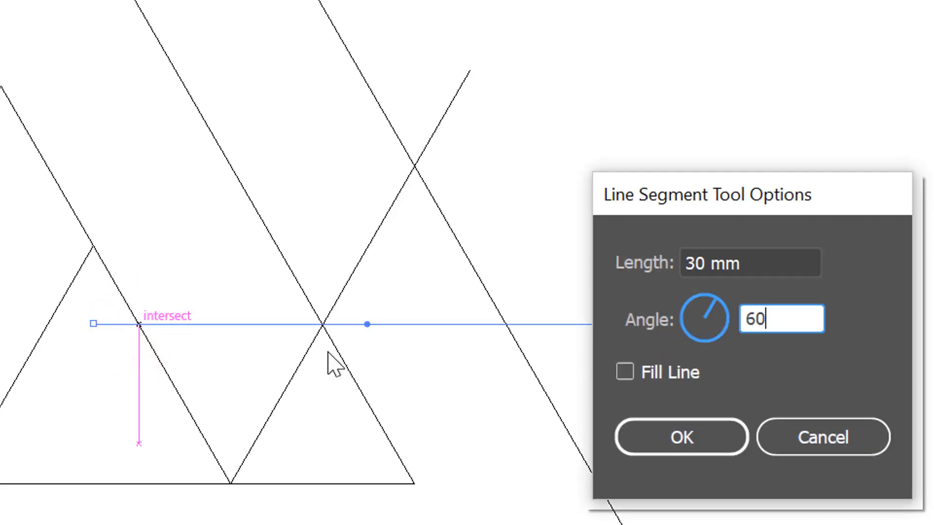
left_click(659, 443)
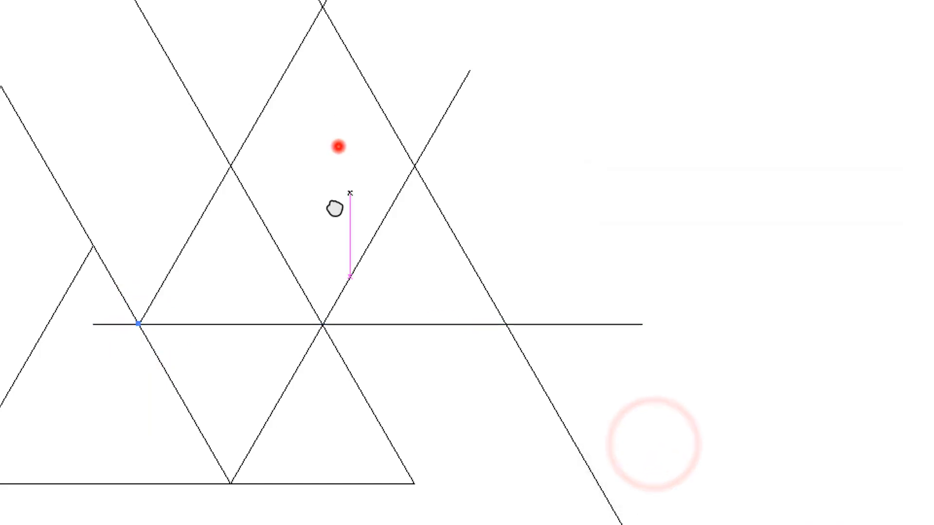
left_click_drag(335, 210, 328, 255)
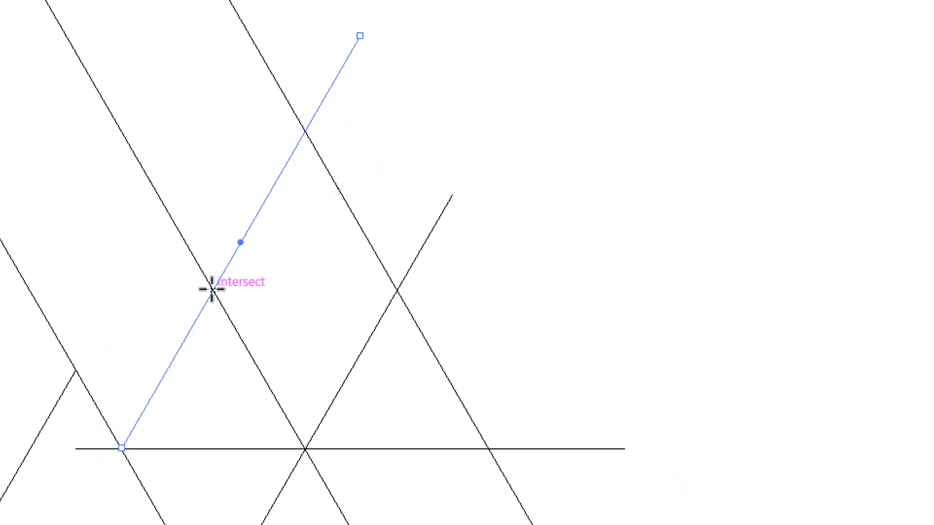
left_click_drag(212, 290, 531, 304)
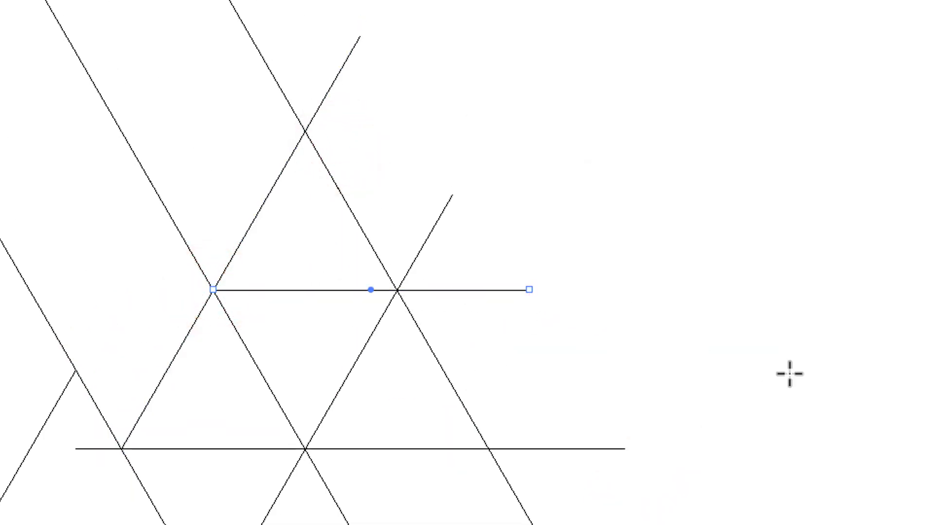
Step: Select the four new construction lines and give them the default black stroke with no fill
left_click(27, 54)
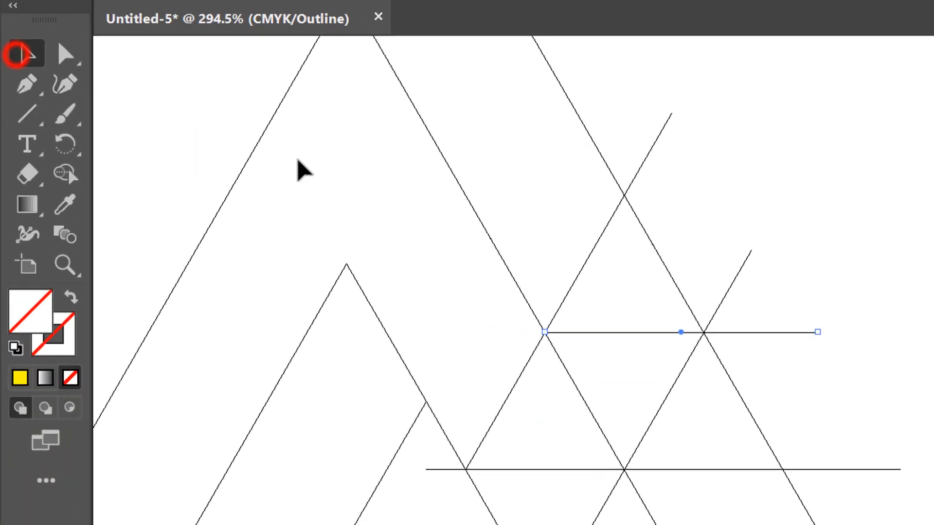
left_click_drag(17, 111, 326, 368)
left_click_drag(642, 400, 922, 523)
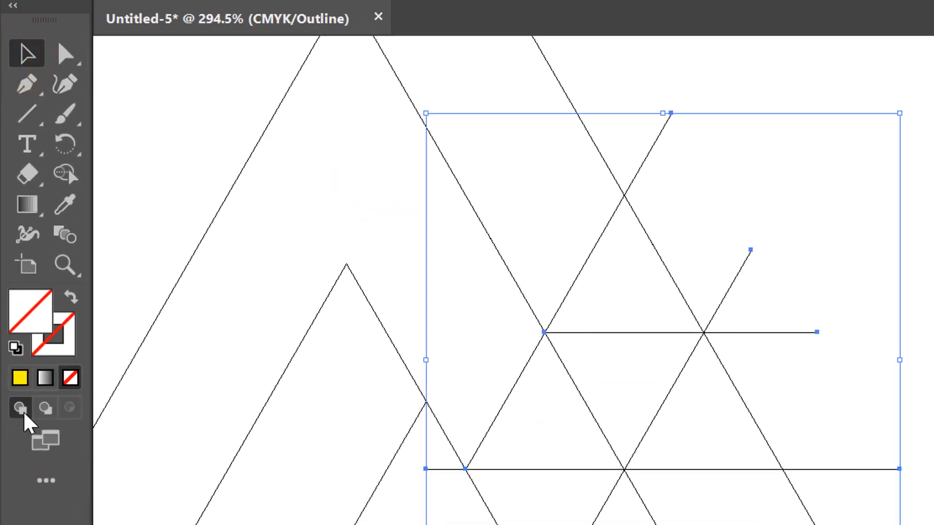
left_click(16, 348)
left_click(35, 314)
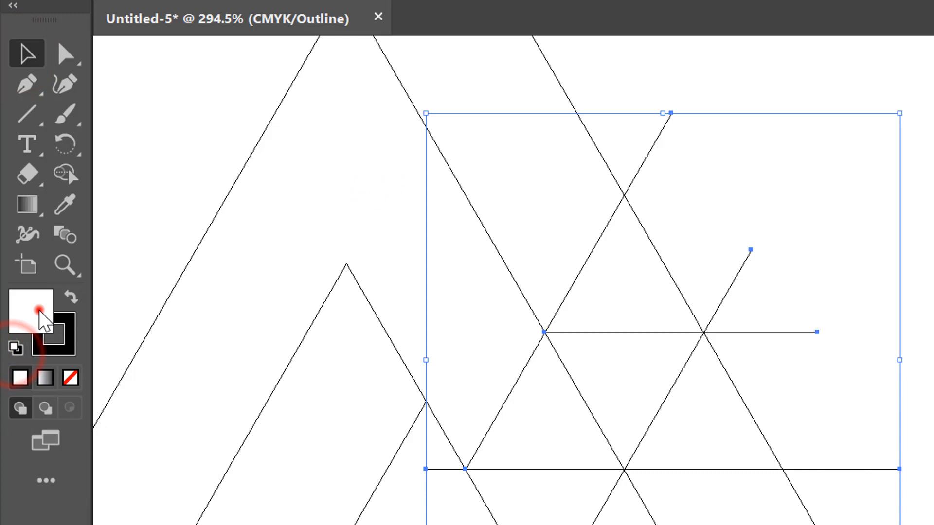
left_click(72, 380)
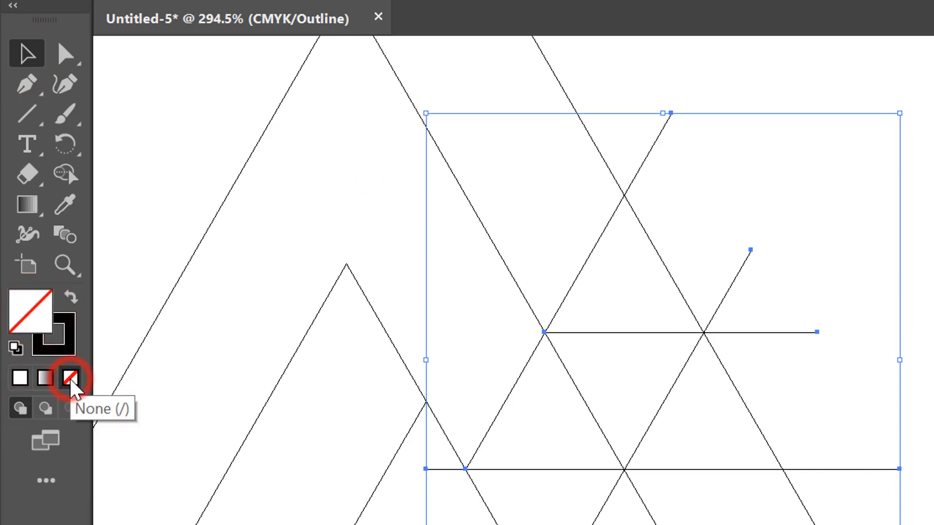
left_click(190, 347)
Step: Unlock the triangle shapes and select them together with the construction lines
left_click_drag(348, 358, 579, 365)
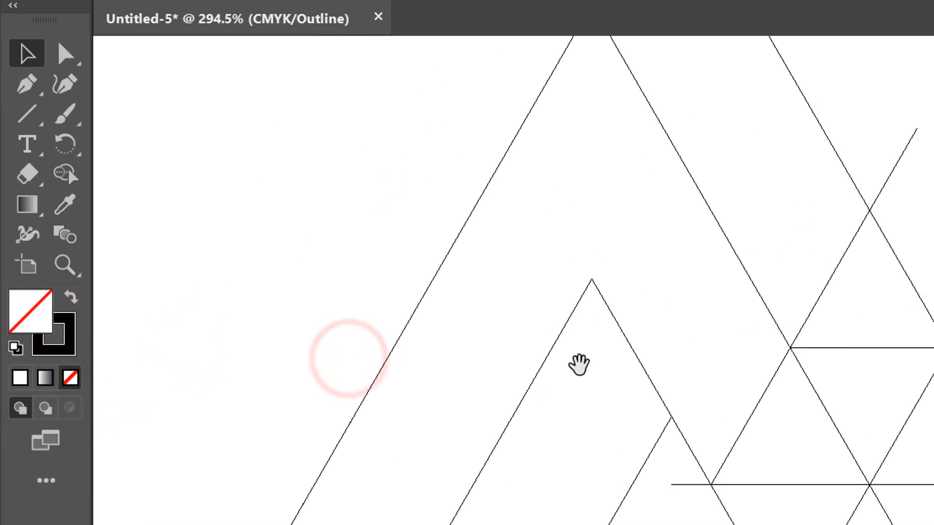
key("ctrl+minus")
key("ctrl+minus")
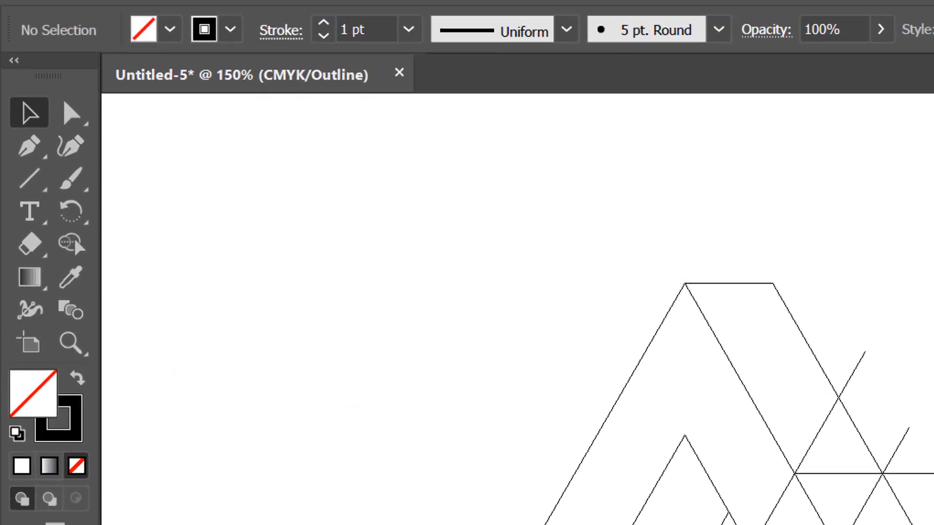
left_click(249, 22)
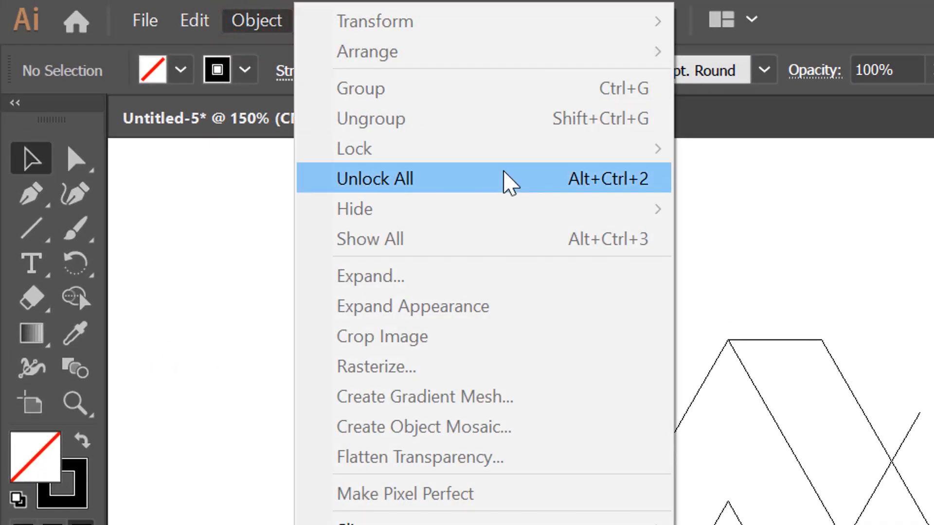
left_click(505, 179)
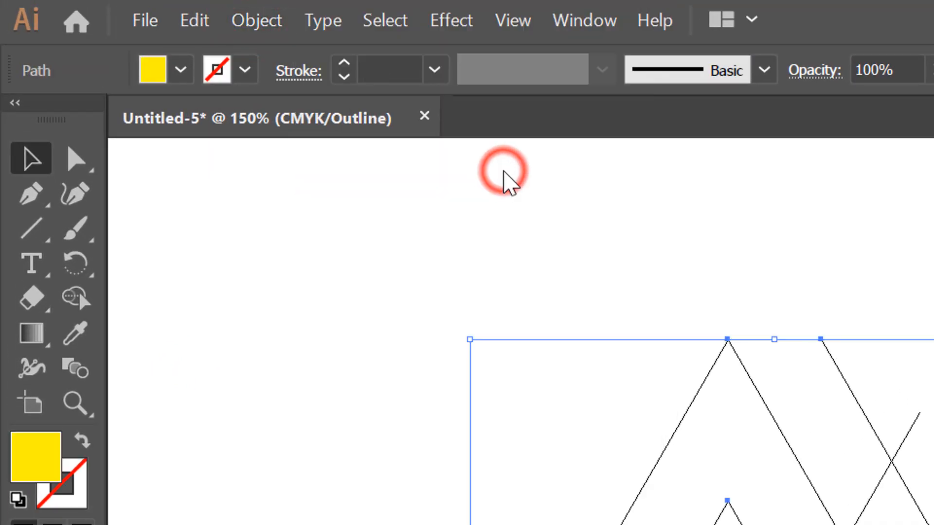
key("ctrl+a")
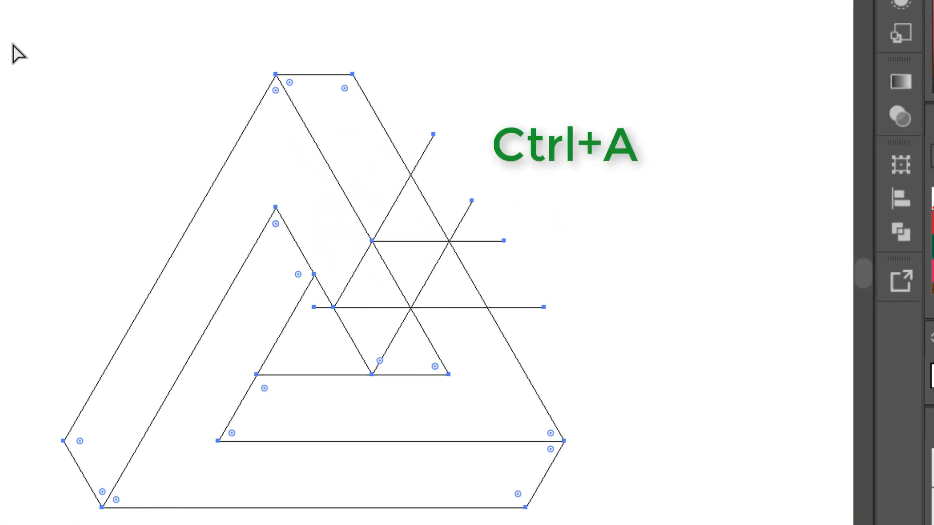
key("v")
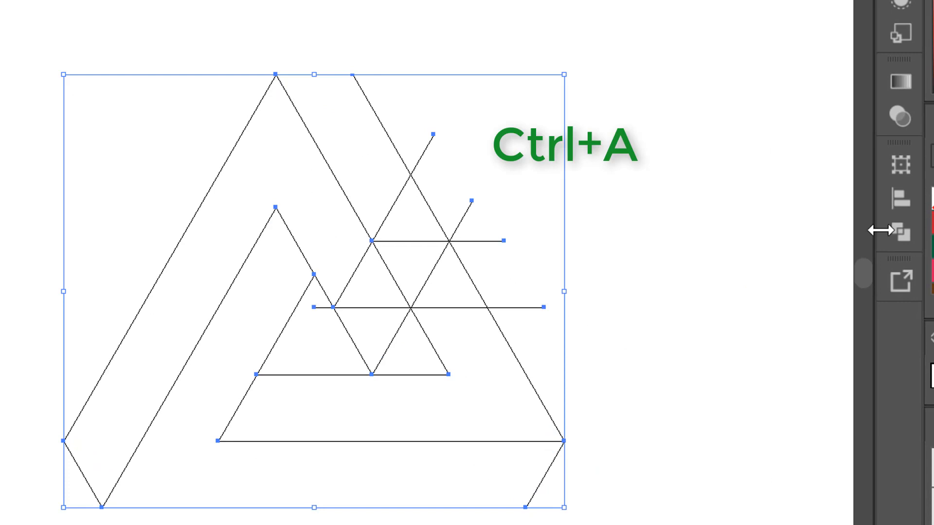
Step: Divide the selected triangle shapes along the construction lines with Pathfinder Divide, and ungroup the resulting pieces
left_click(900, 233)
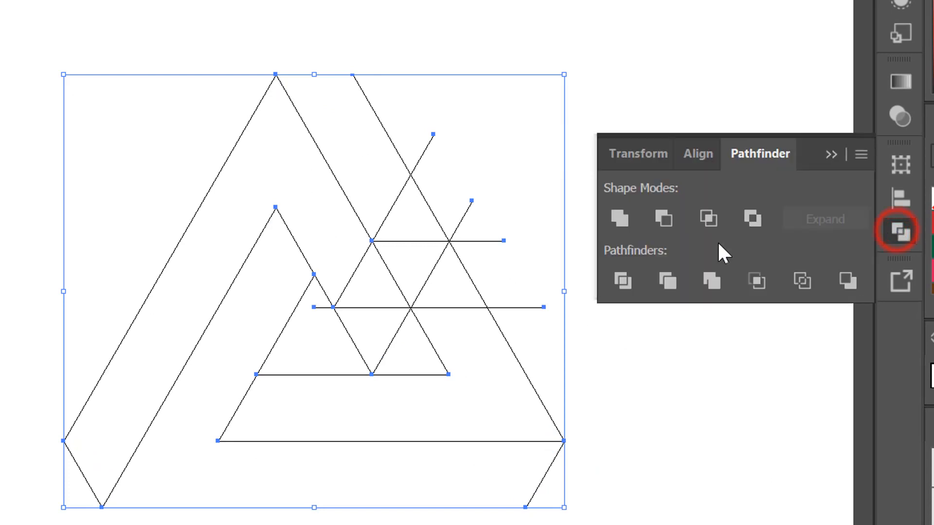
left_click(633, 279)
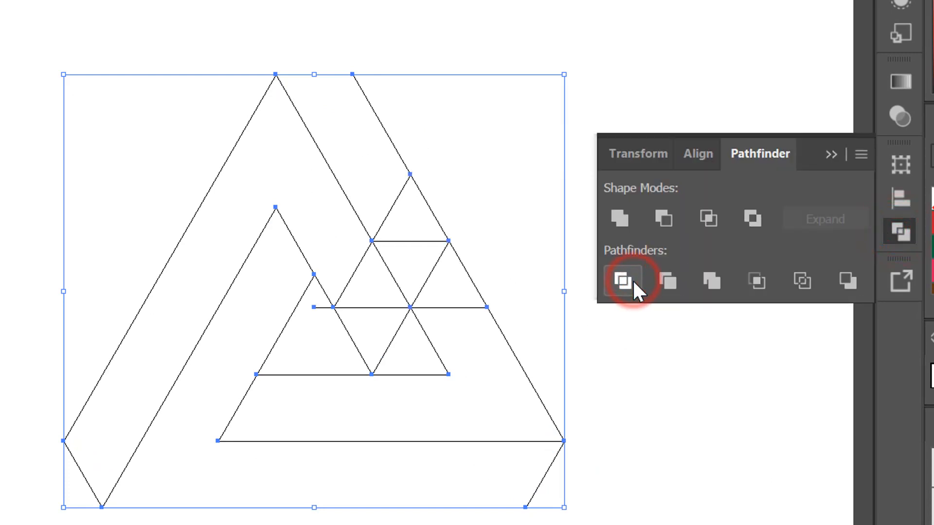
left_click(830, 155)
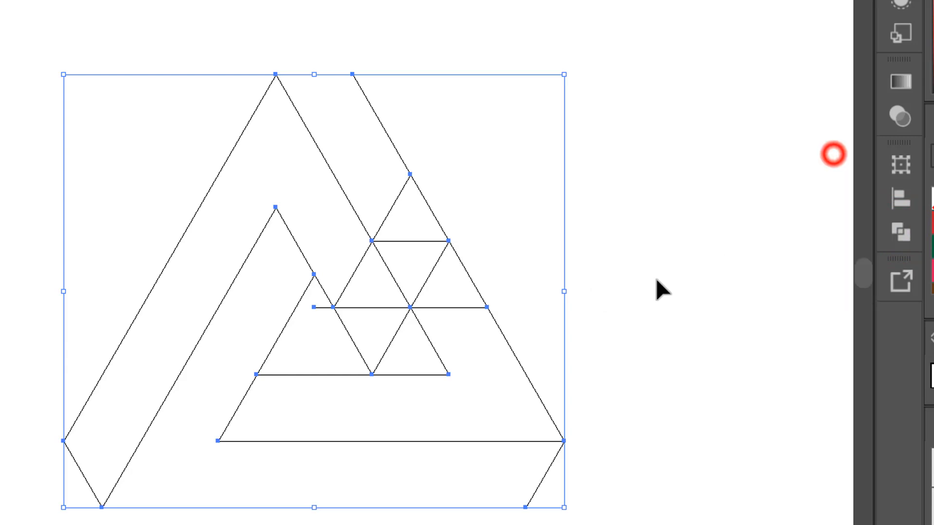
left_click(589, 312)
left_click_drag(607, 409, 210, 191)
right_click(425, 272)
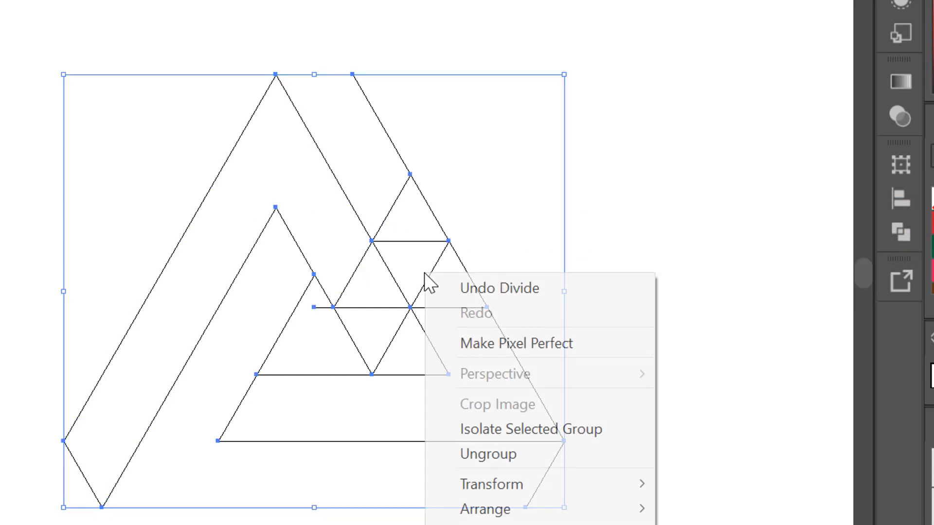
left_click(579, 454)
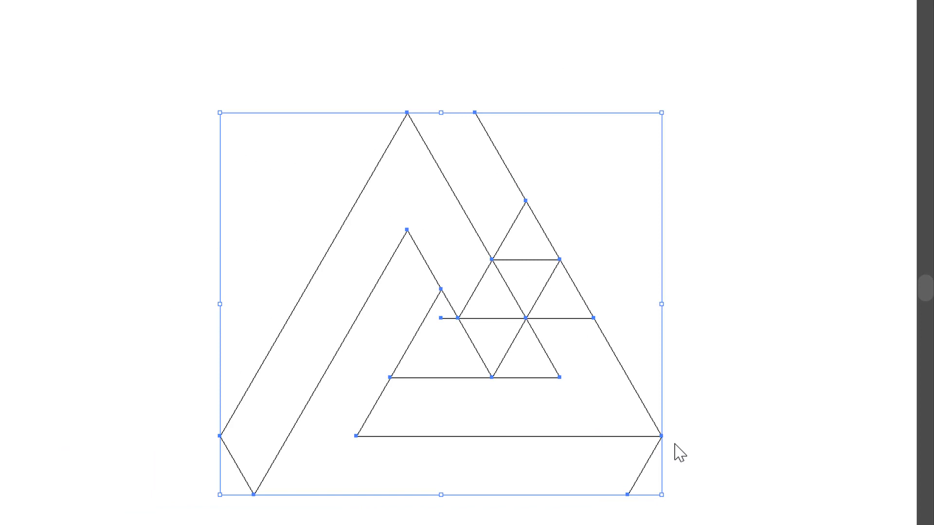
Step: Delete the triangular piece on the outer right edge and the leftover piece inside the inner triangle opening
left_click(21, 14)
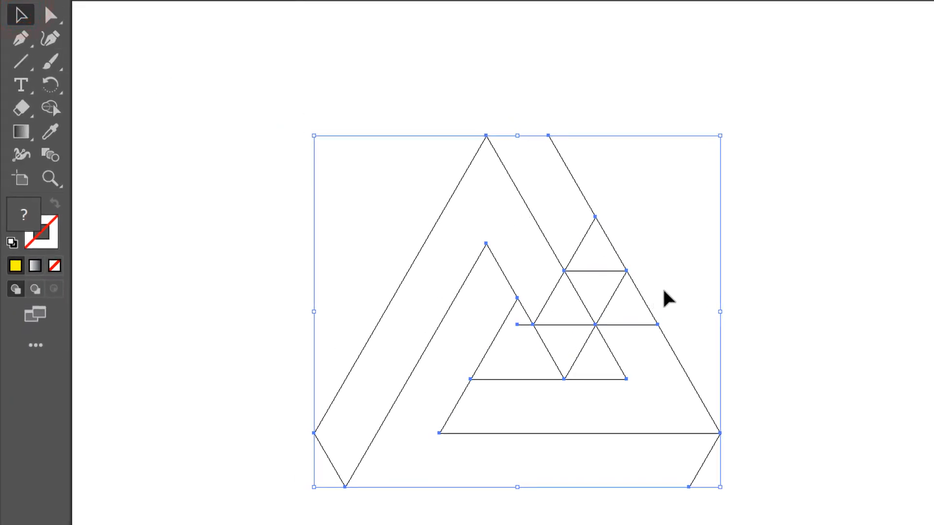
left_click(642, 313)
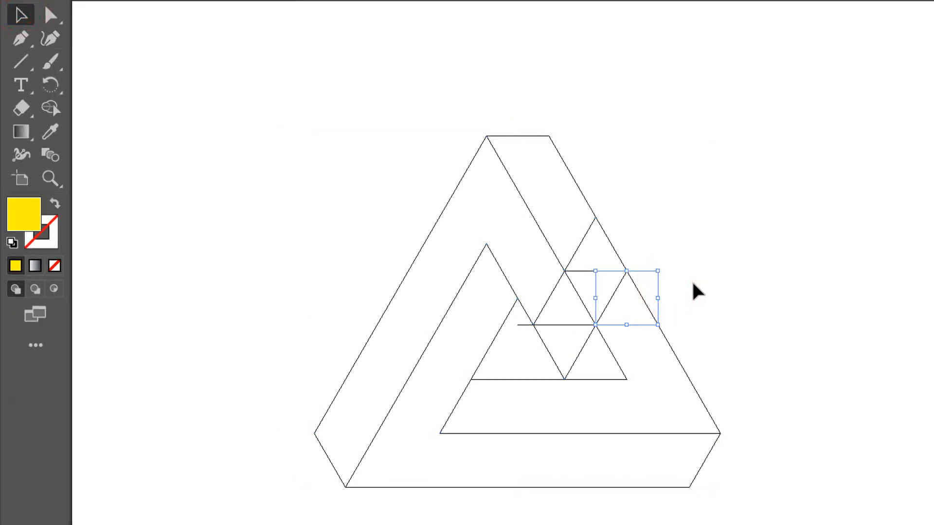
key("Delete")
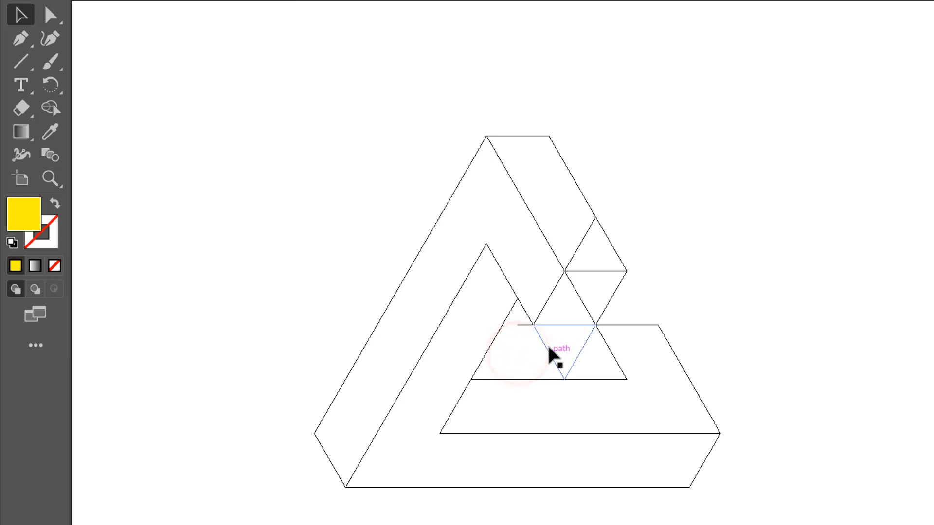
left_click(533, 342)
key("Delete")
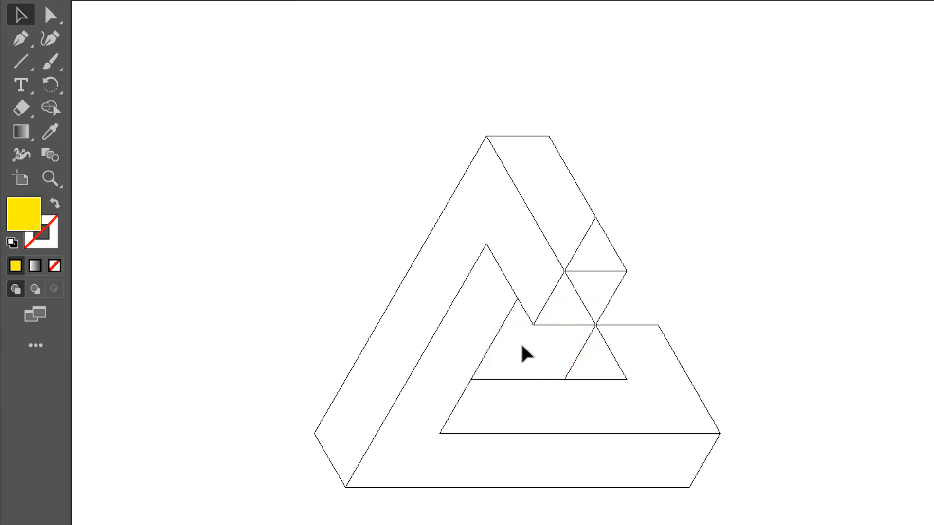
Step: With Shape Builder, merge the upper right arm with its small end triangle, and the two triangles below it into a parallelogram
key("ctrl+a")
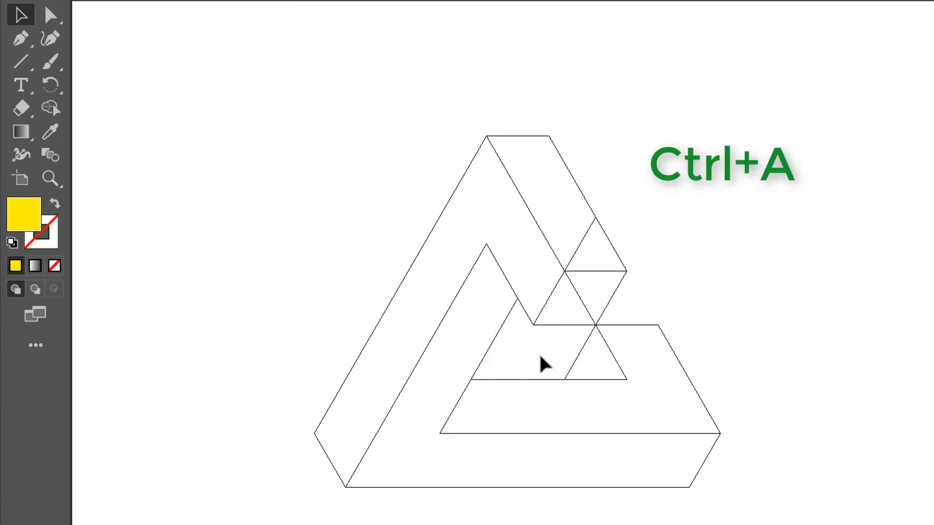
key("ctrl+a")
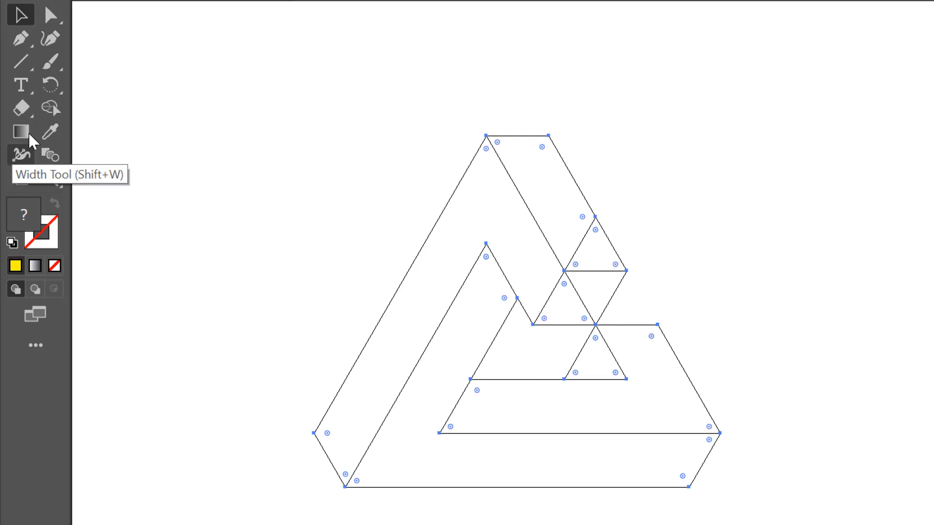
left_click(50, 108)
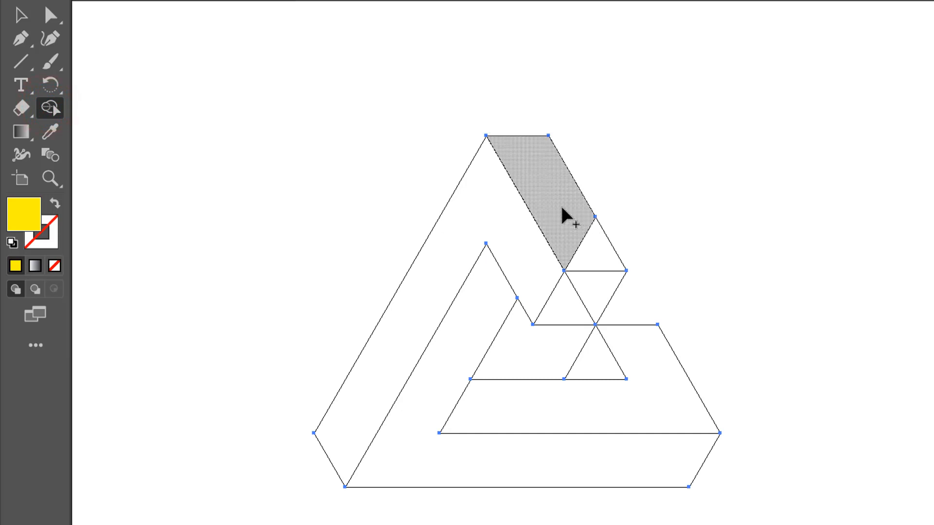
mouse_move(563, 210)
left_mouse_down()
mouse_move(597, 280)
mouse_move(591, 250)
left_mouse_up()
key("ctrl+z")
left_click_drag(571, 217, 598, 253)
left_click_drag(597, 285, 556, 303)
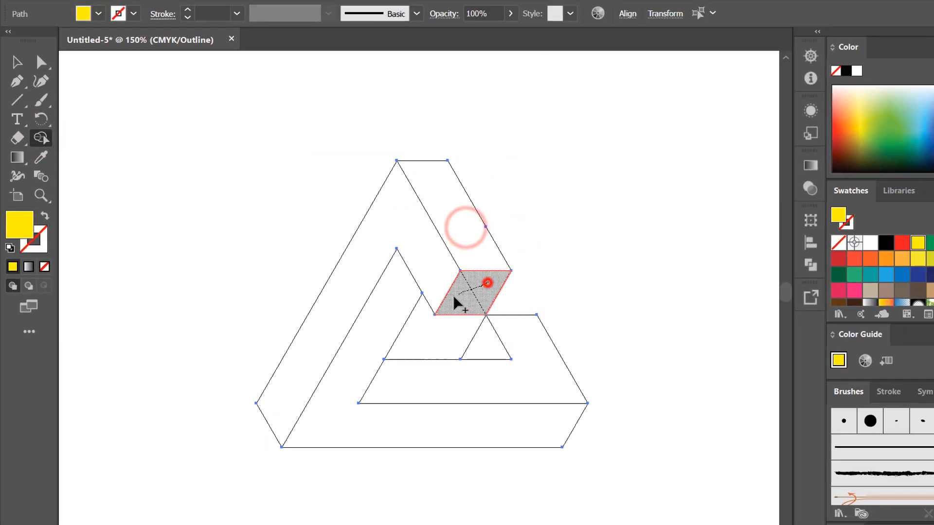
left_click_drag(454, 296, 453, 298)
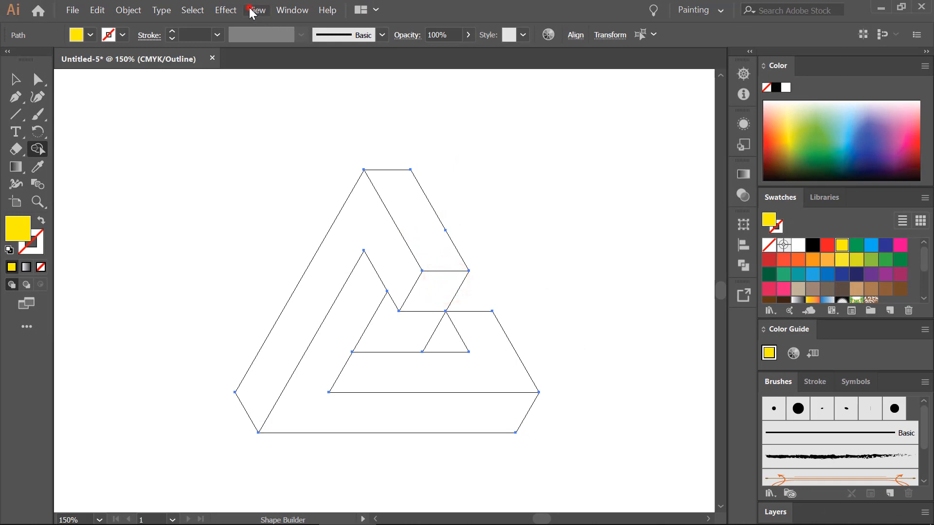
Step: Switch from outline view to GPU Preview and clear the selection
left_click(254, 10)
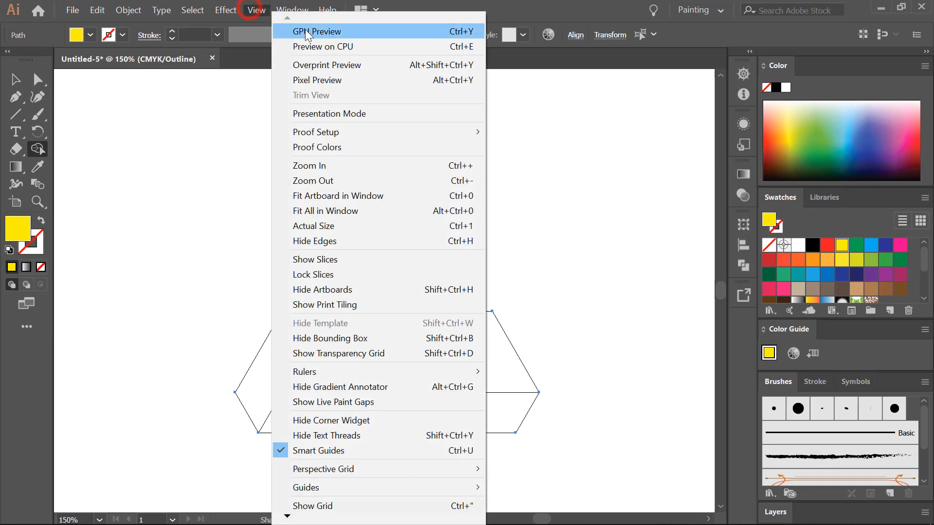
left_click(308, 32)
left_click(18, 80)
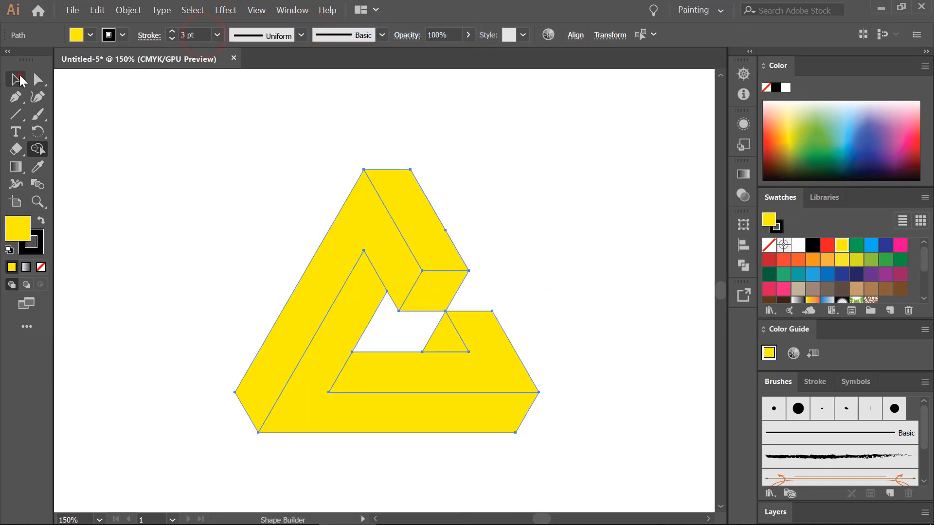
left_click(155, 132)
Step: Select all logo pieces and give them a 3 pt black stroke with round joins, aligned to center
left_click_drag(219, 168, 550, 433)
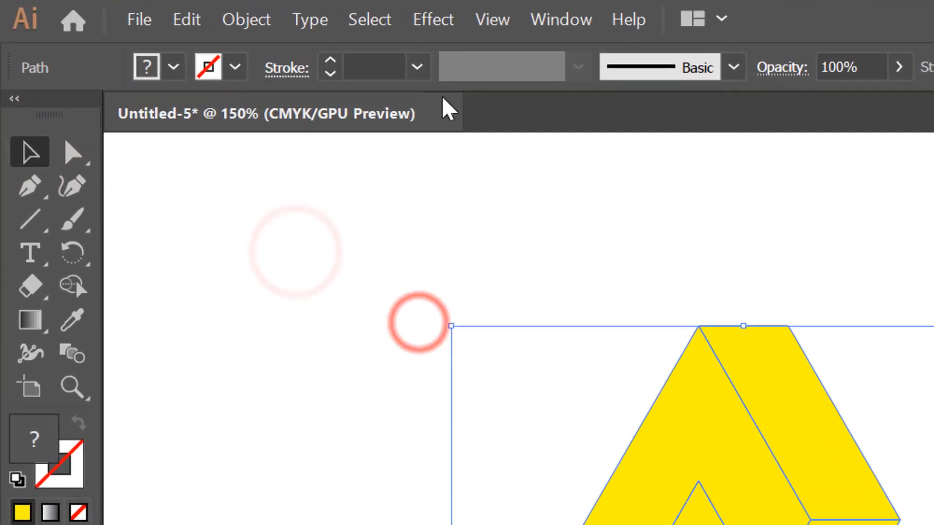
left_click(392, 68)
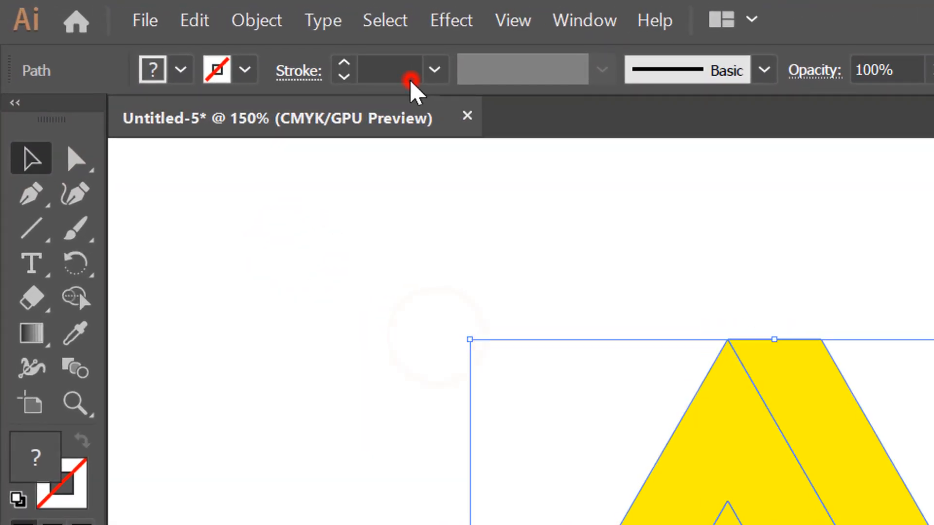
type("3")
key("Return")
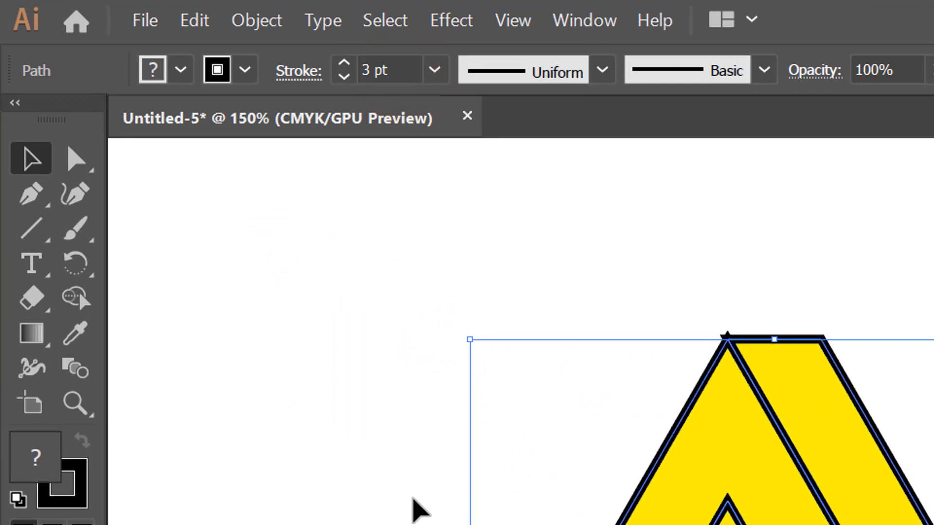
left_click(292, 73)
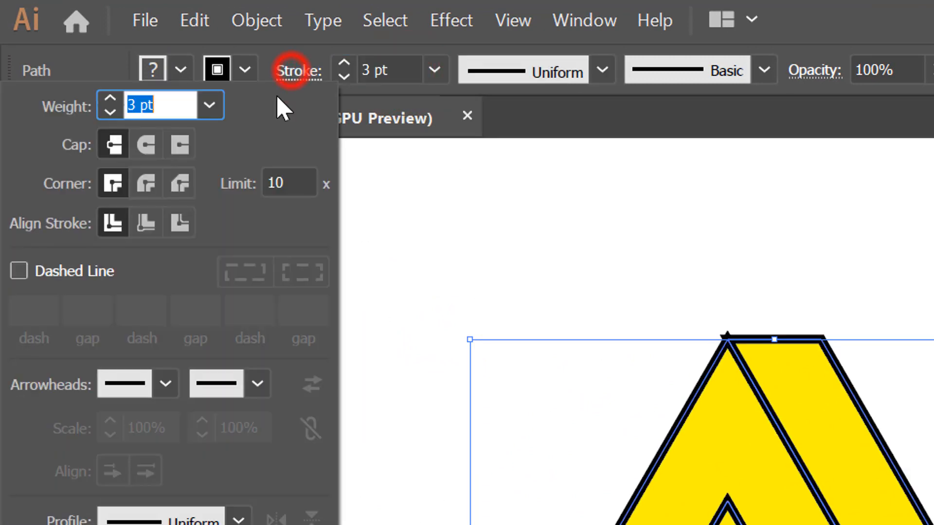
left_click(147, 185)
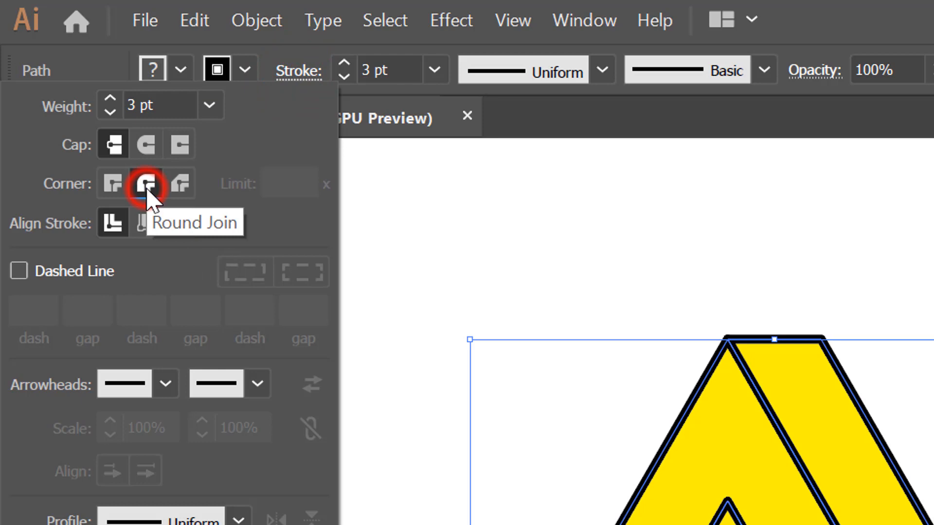
left_click(114, 223)
left_click(473, 307)
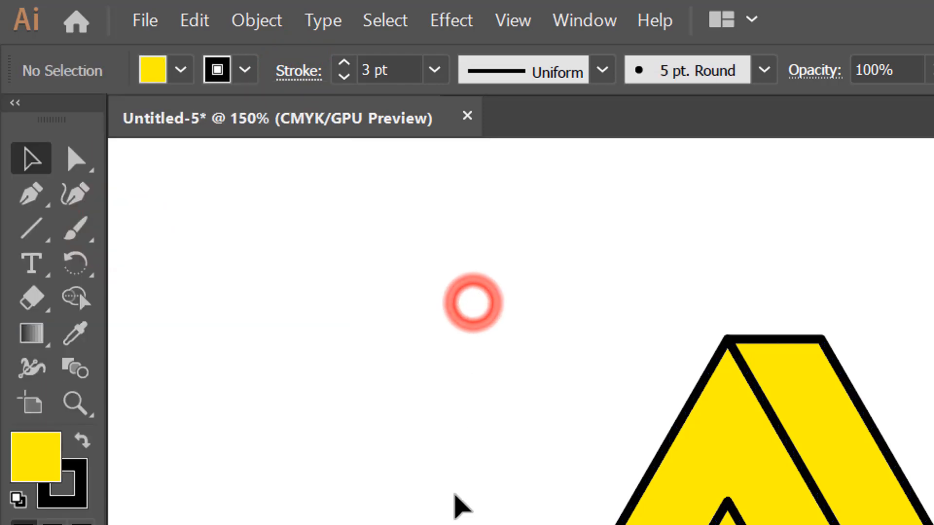
Step: Fill the outer left arm and the small triangle beside the gap with dark purple
left_click(454, 497)
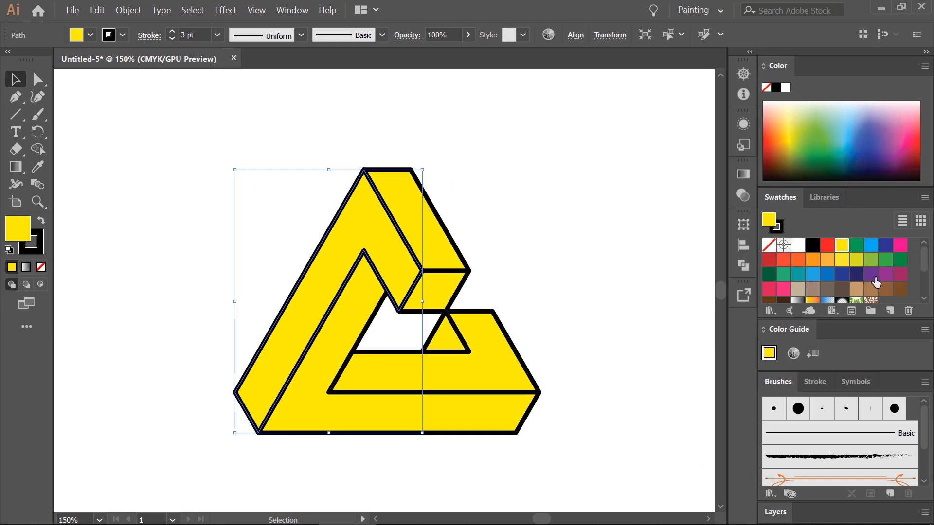
left_click(875, 276)
left_click(445, 338)
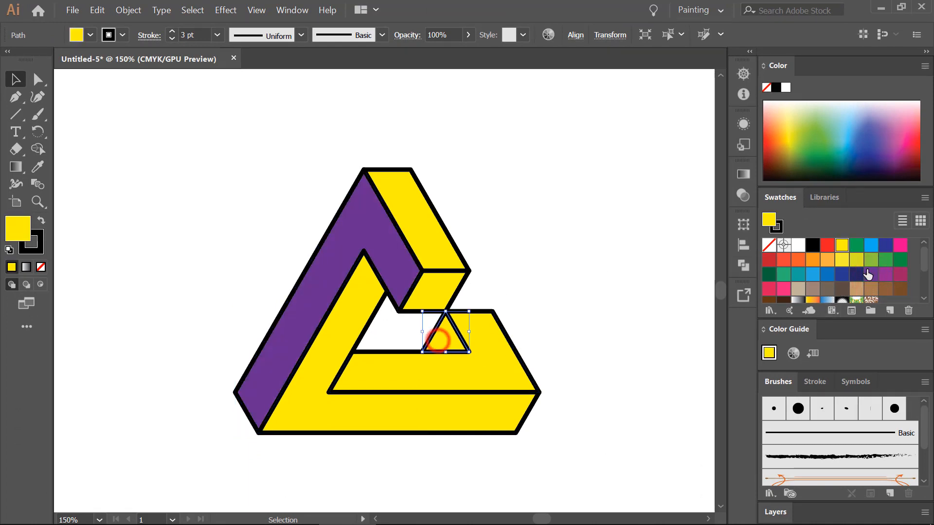
left_click(872, 275)
Step: Fill the upper right arm and the lower inner arm with magenta-purple
left_click(423, 227)
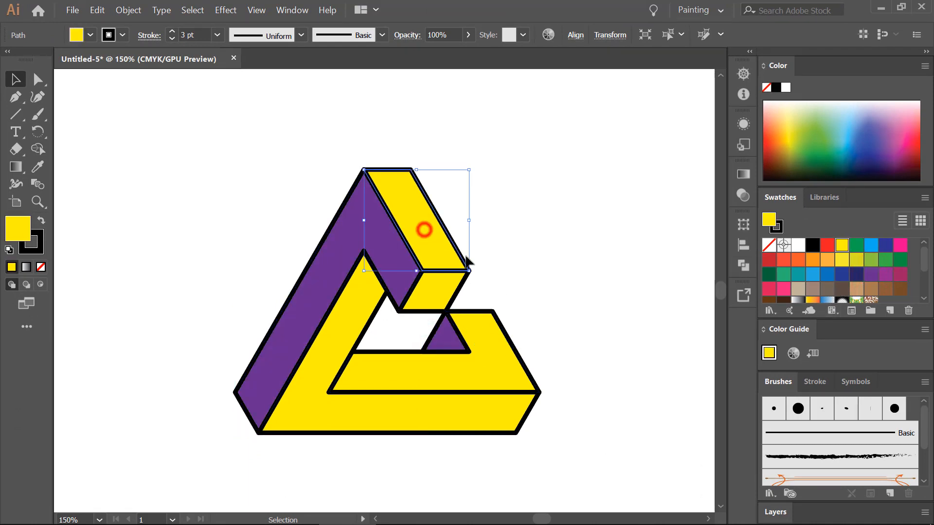
left_click(500, 372, "shift")
left_click(886, 275)
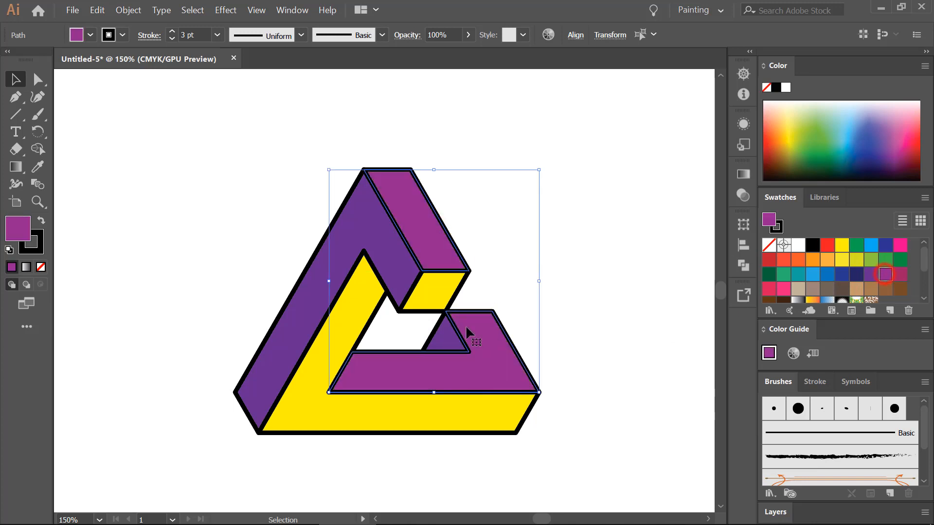
Step: Fill the small parallelogram and the L-shaped front arm along the base with crimson
left_click(431, 290)
left_click(427, 413, "shift")
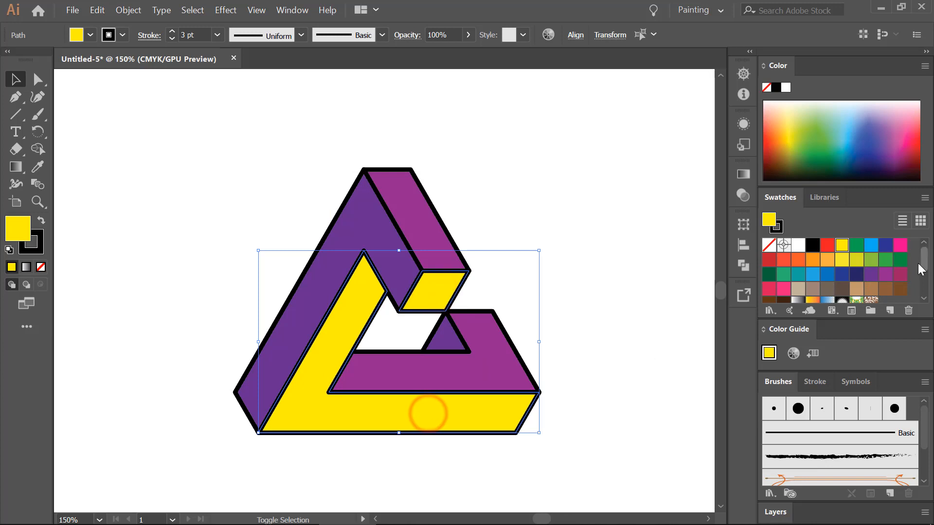
left_click(901, 274)
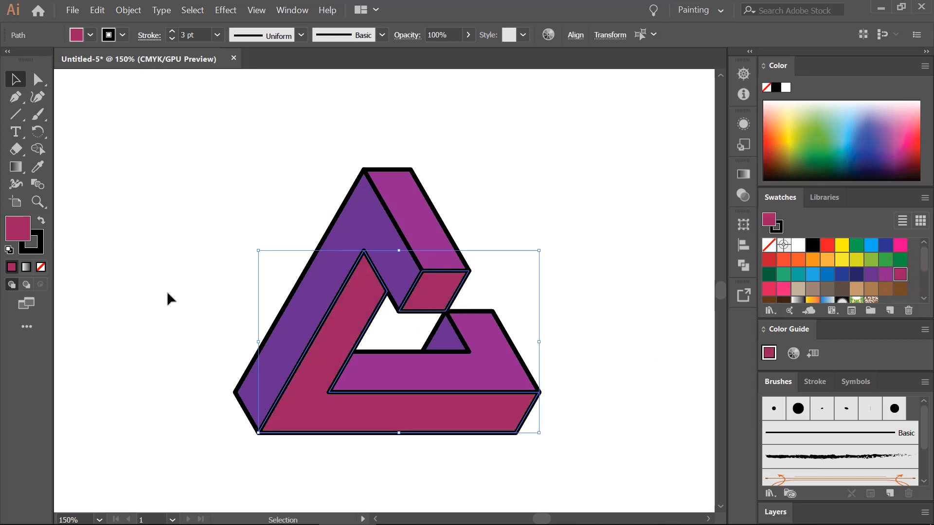
Step: Select the whole logo and open the color choices for its stroke
key("ctrl+a")
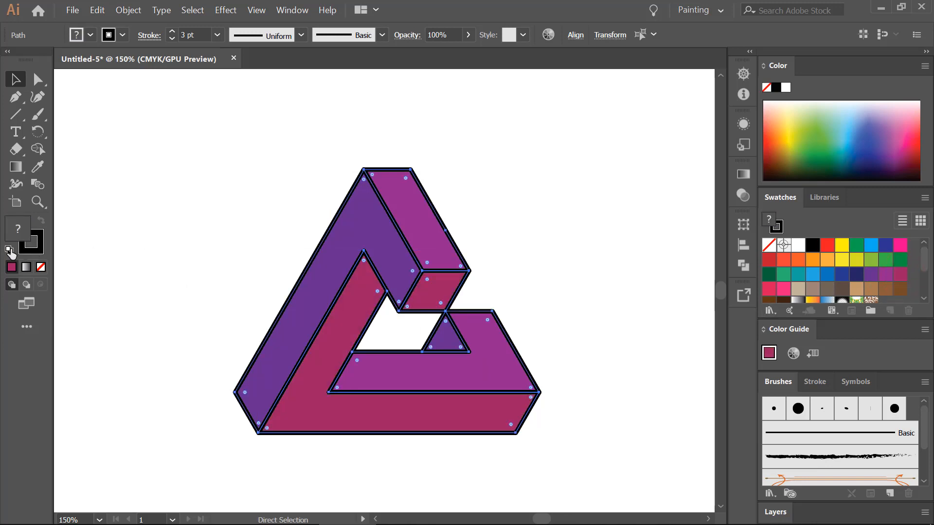
left_click(39, 253)
key("v")
left_click(110, 35)
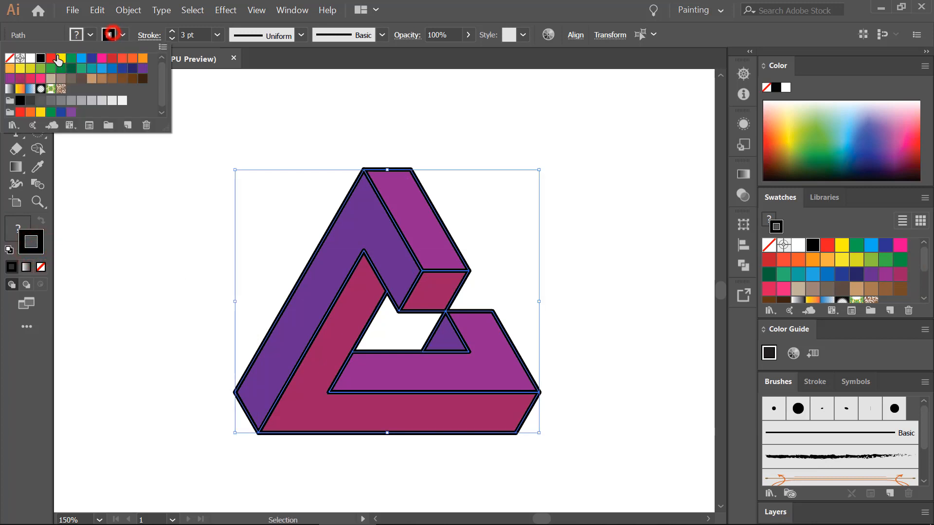